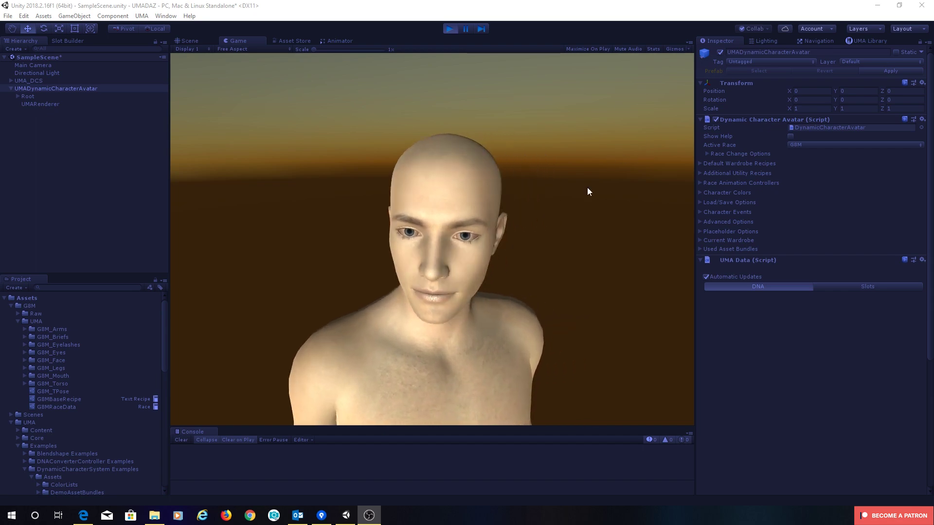
Exit play mode, clear the avatar's Default Animation Controller under Race Animation Controllers, and run the scene again.
key(ctrl+p)
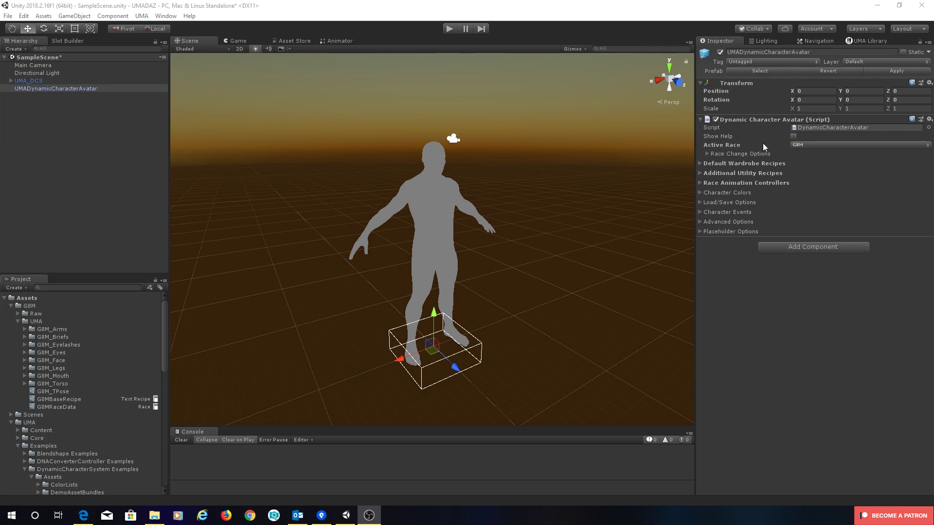
click(700, 184)
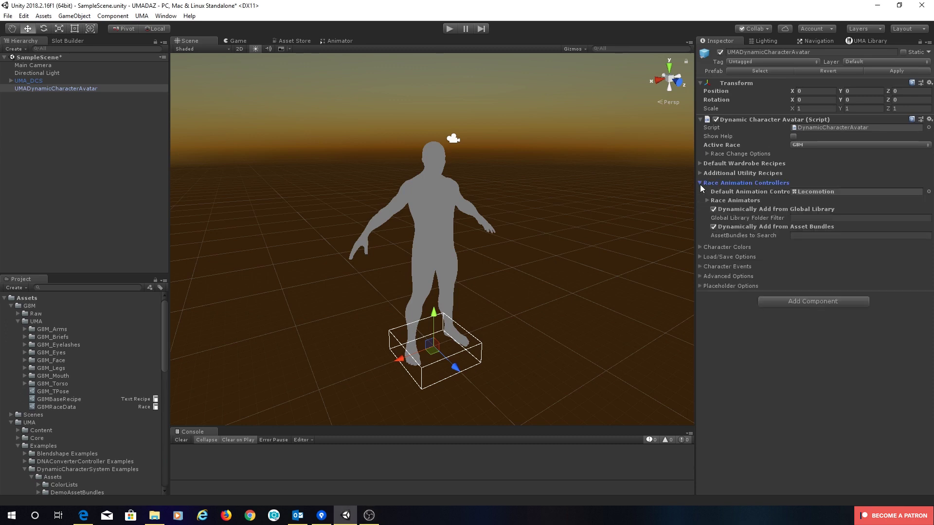
click(841, 191)
key(Delete)
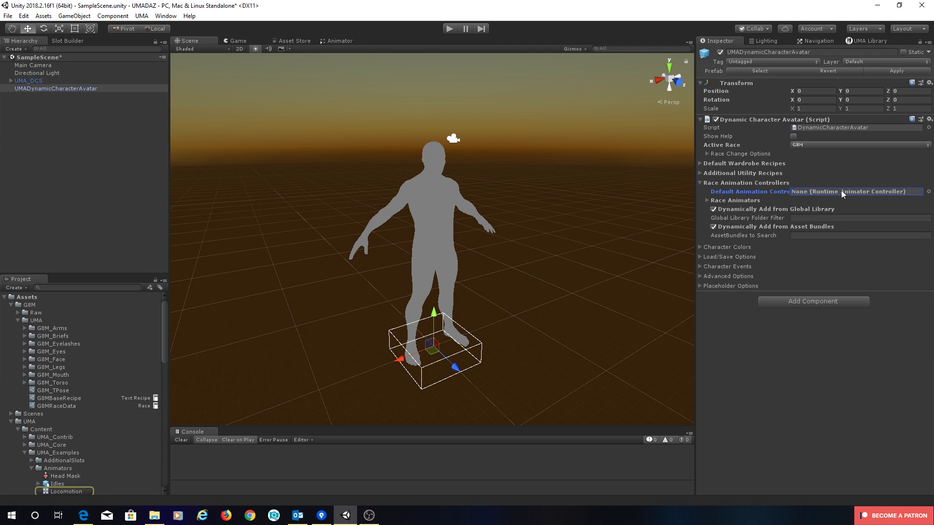
click(450, 28)
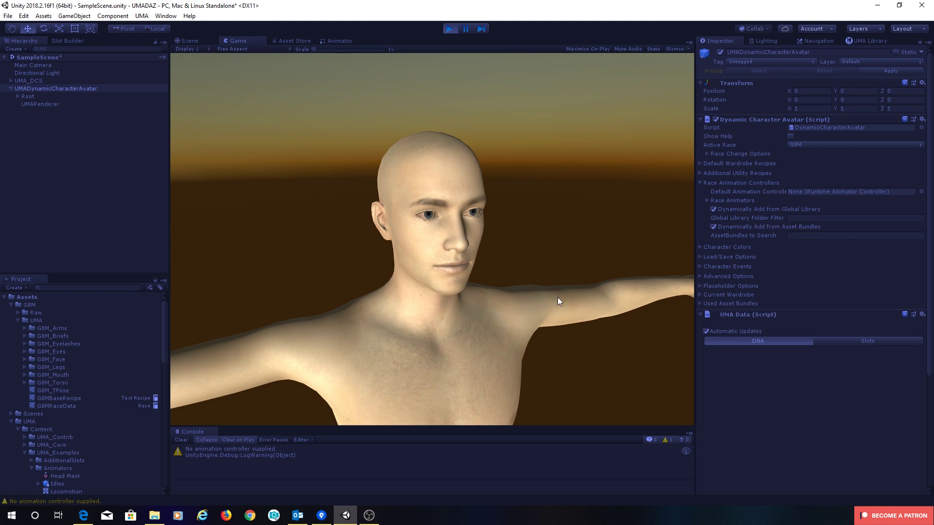
Expand the avatar's bone hierarchy from Root down to chestUpper and inspect the rCollar and lCollar bones.
click(16, 96)
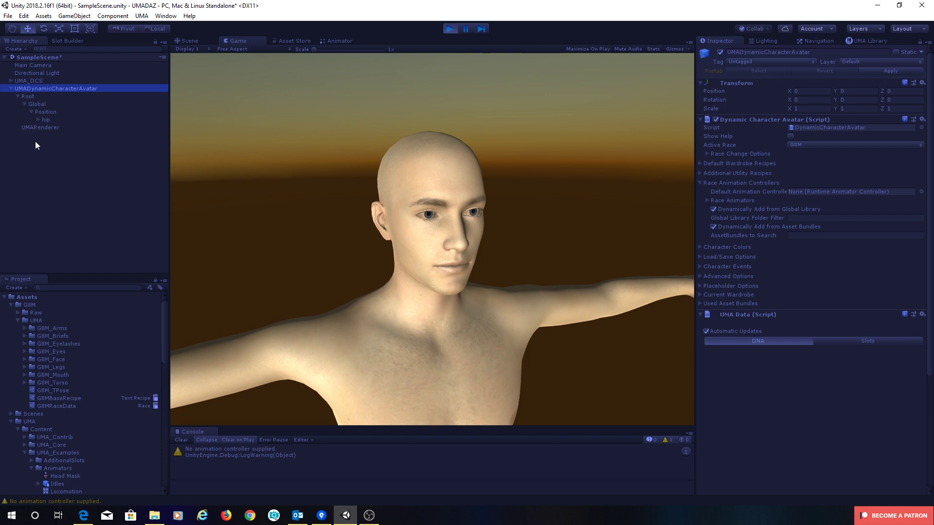
click(38, 120)
click(44, 136)
click(52, 143)
click(58, 151)
click(64, 158)
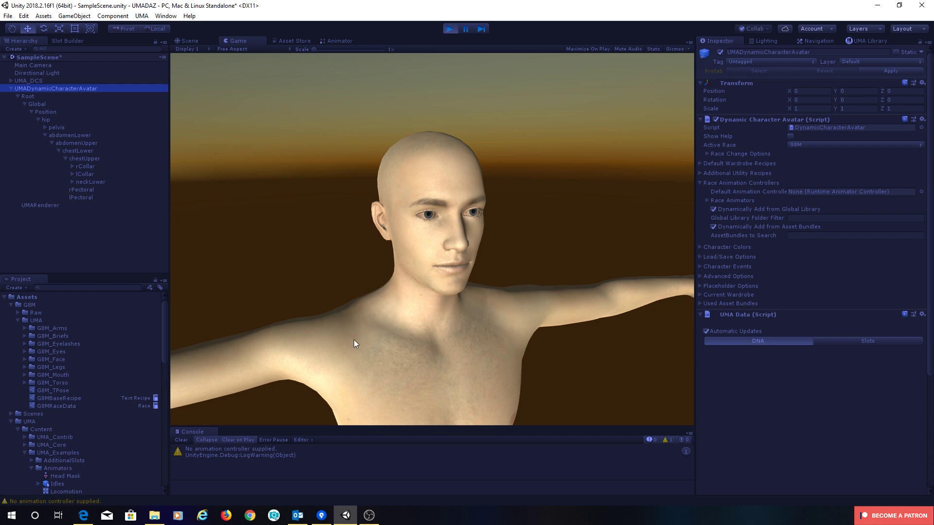
click(81, 167)
click(79, 174)
key(Up)
key(Down)
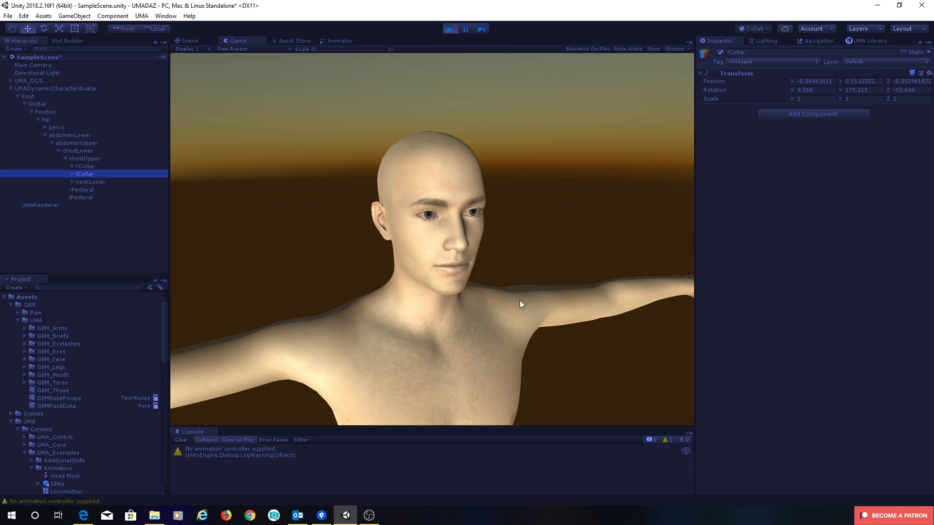
Try shifting the rCollar bone's X position to 0.15, and set it to 0.
click(88, 166)
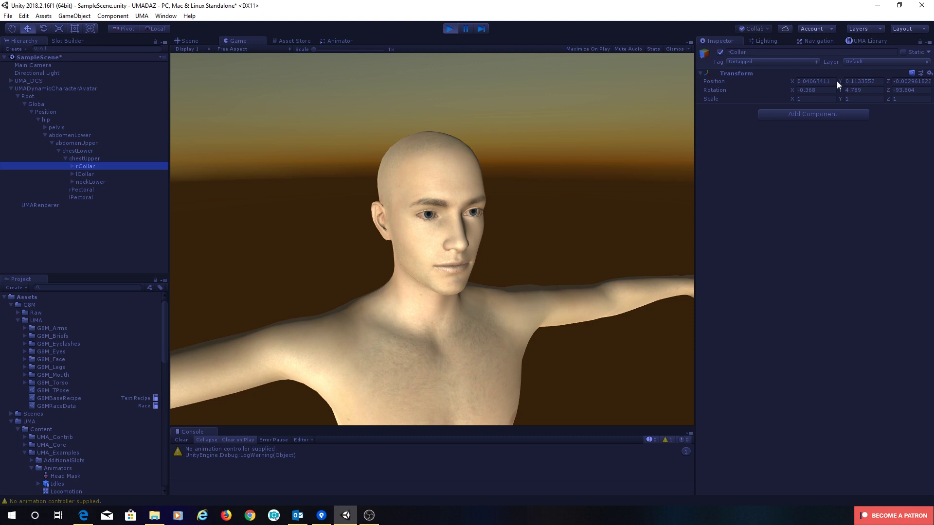
drag(790, 82, 794, 83)
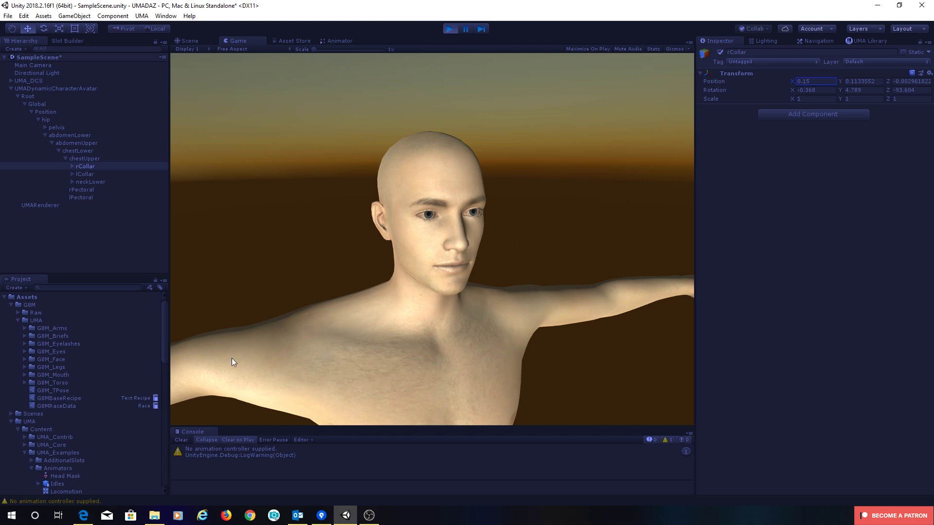
click(815, 81)
text(0)
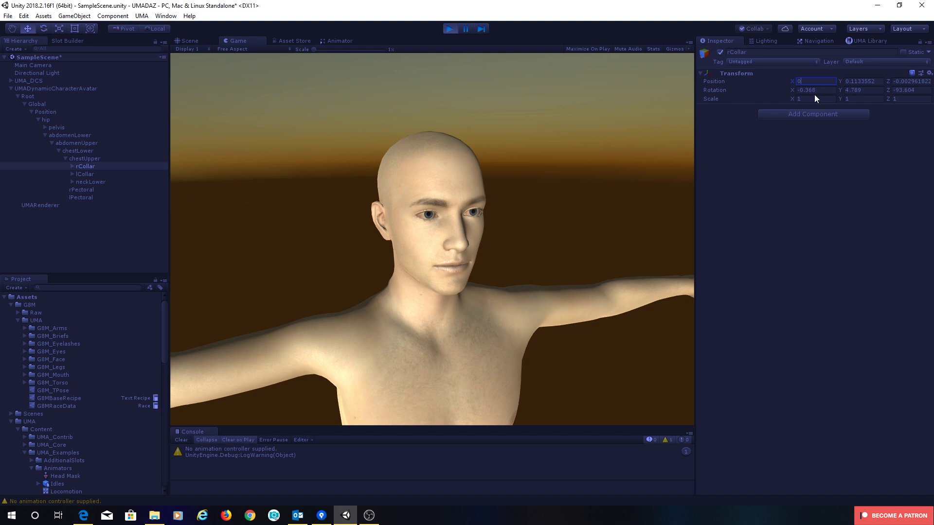
Try moving the lCollar bone's X position to -0.23 and stop play mode.
click(81, 176)
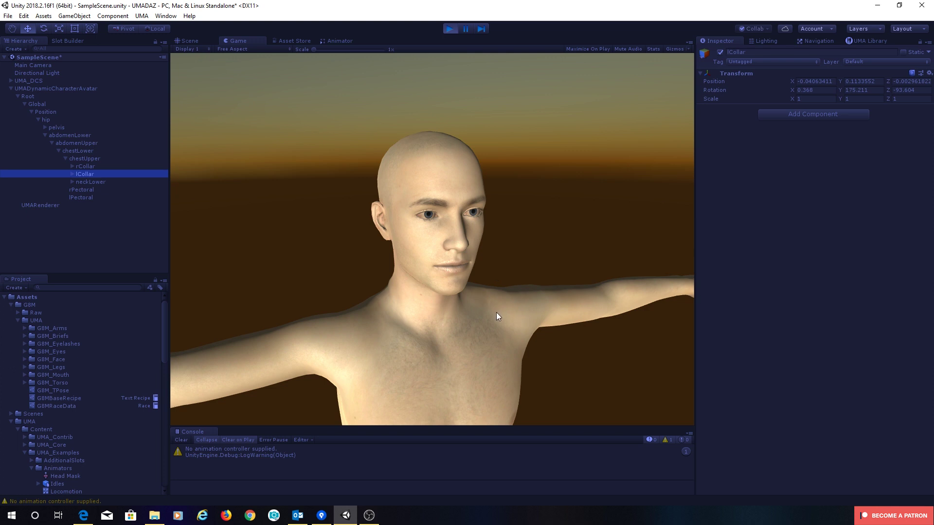
drag(792, 80, 787, 80)
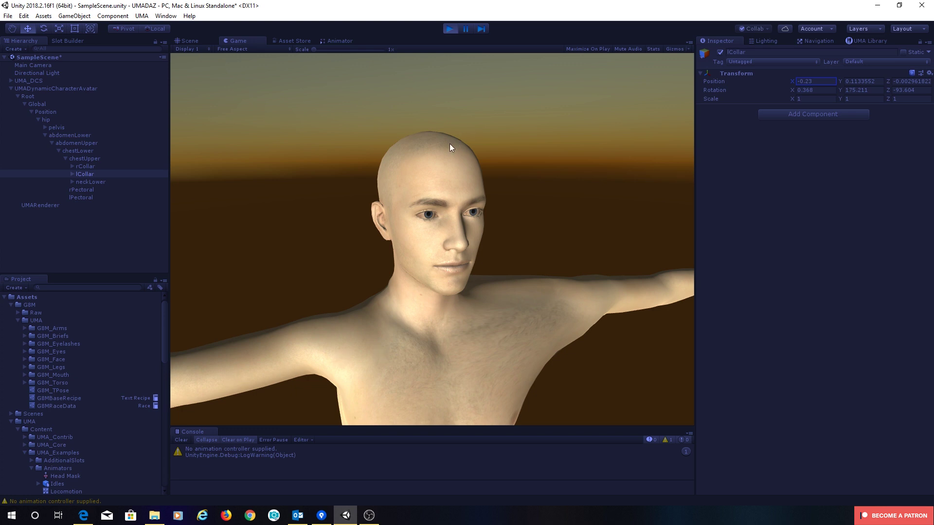
click(449, 29)
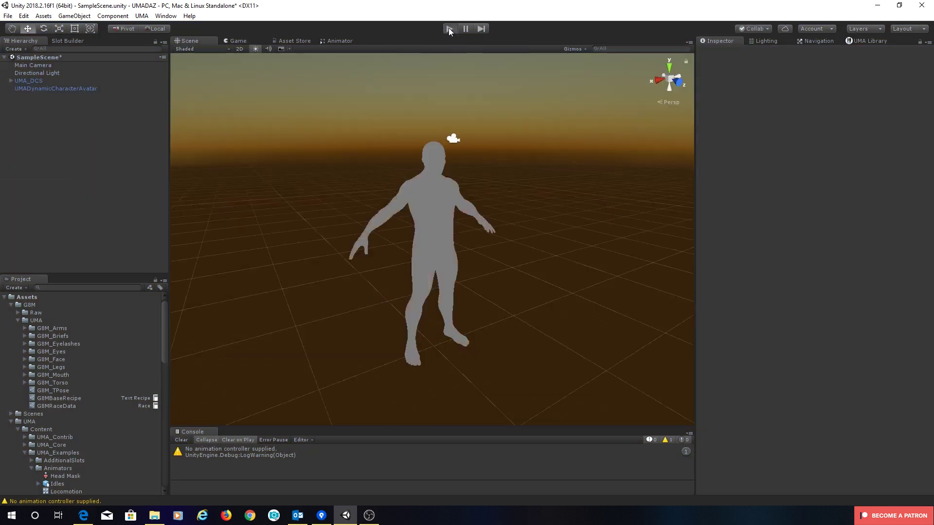
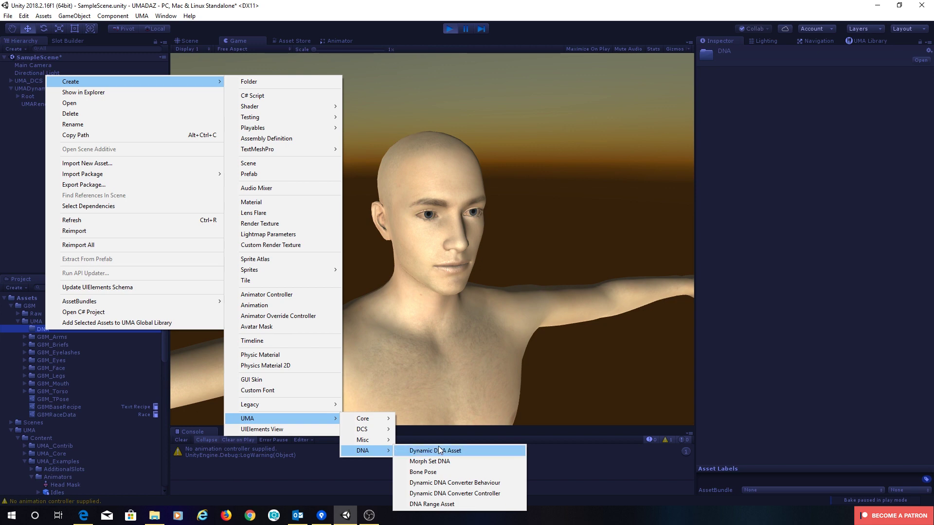
Create a Dynamic DNA Asset in the DNA folder and name it G8MDynamicUMADnaAsset.
click(462, 451)
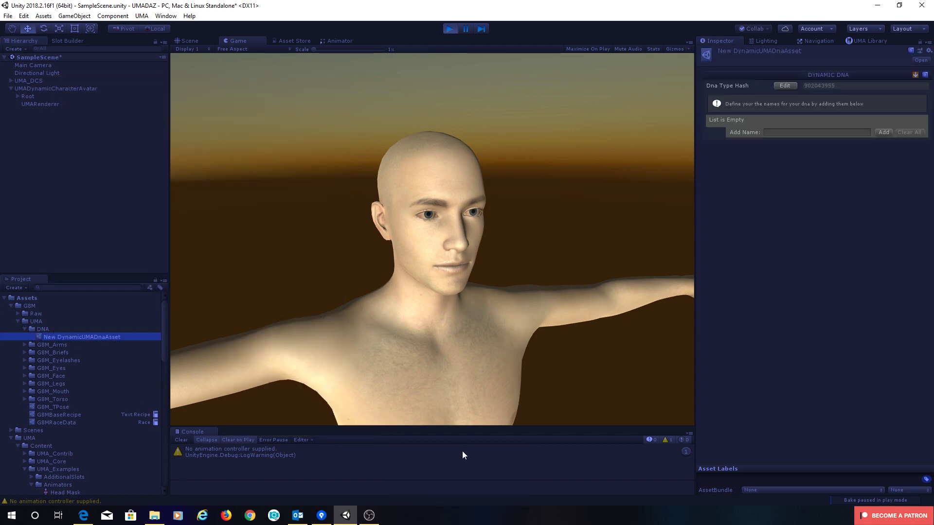
click(57, 339)
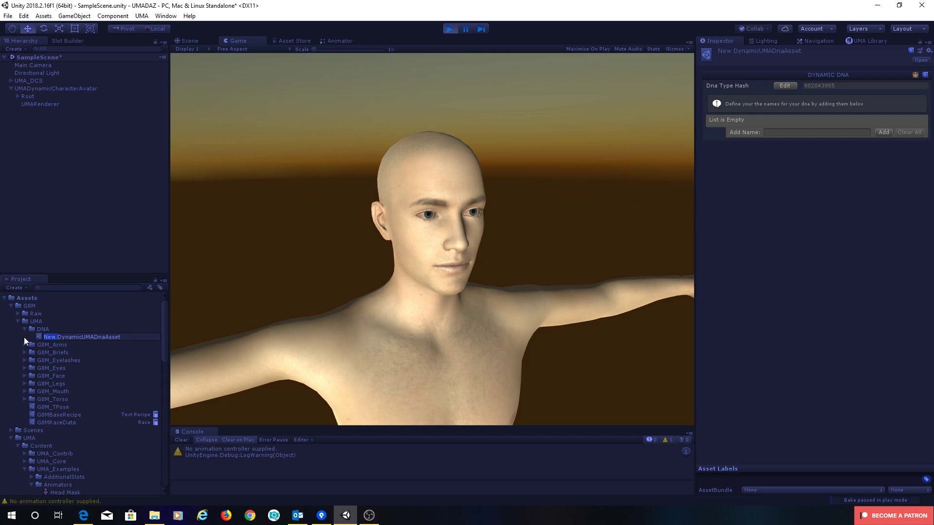
text(G8M)
key(Return)
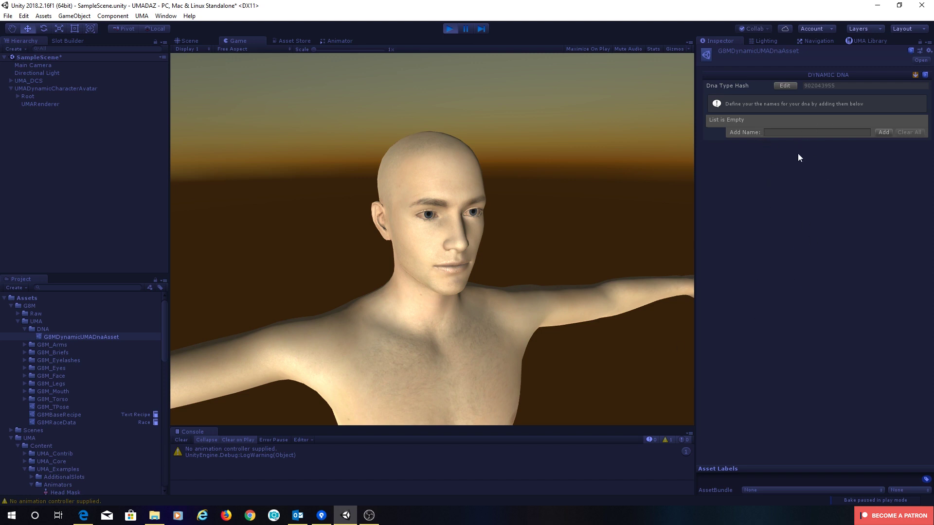
Create a Dynamic DNA Converter Controller named G8MDynamicDNAConverterController in the DNA folder and assign G8MDynamicUMADnaAsset as its DNA asset.
right_click(43, 331)
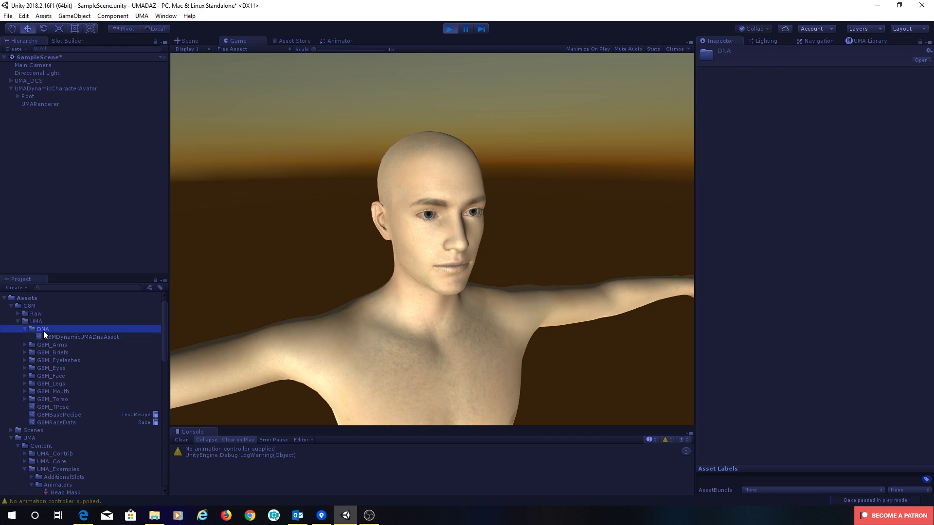
mouse_move(155, 85)
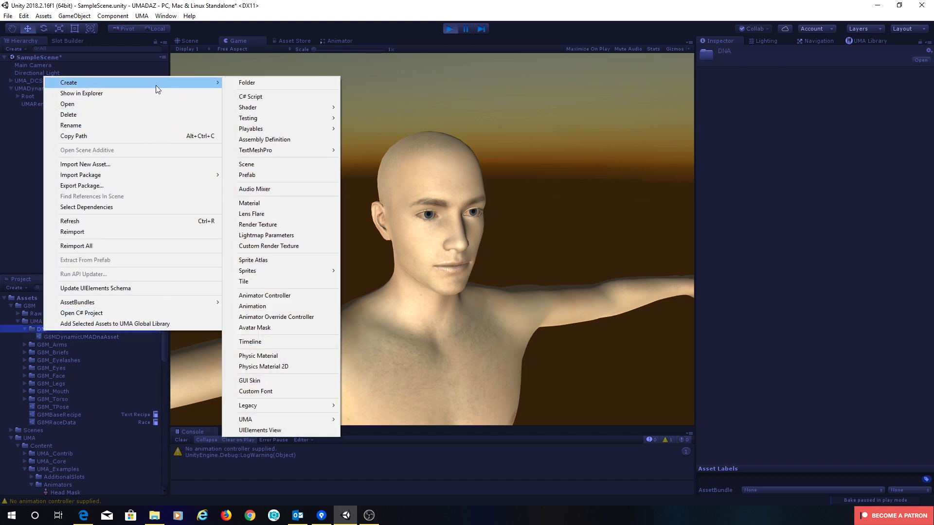
mouse_move(284, 420)
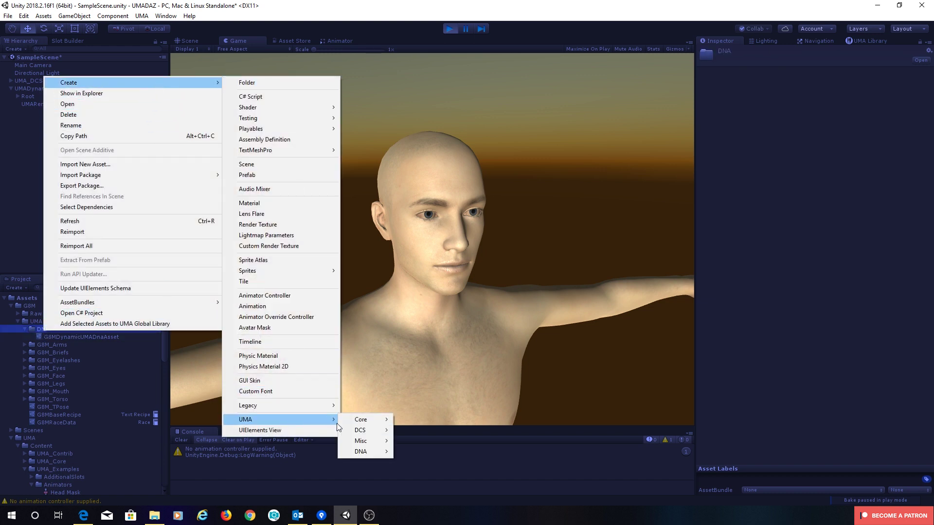
mouse_move(362, 452)
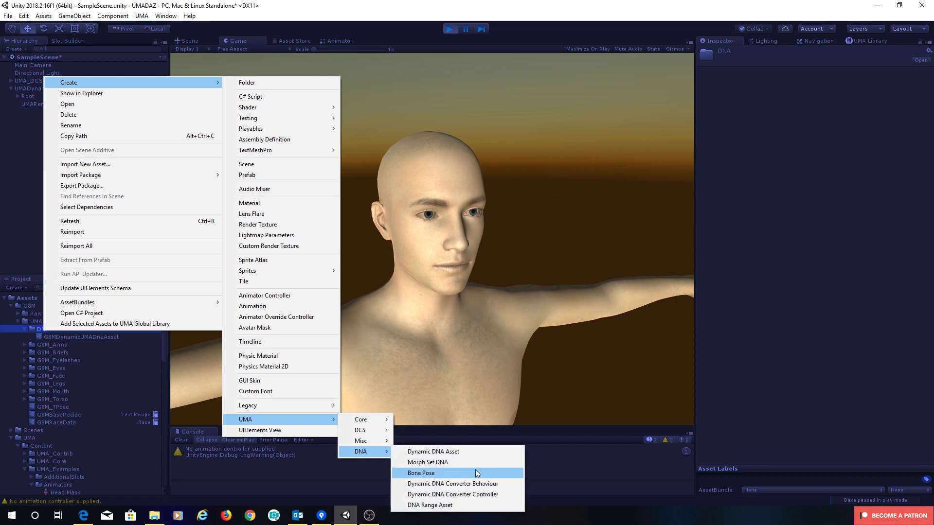
click(482, 495)
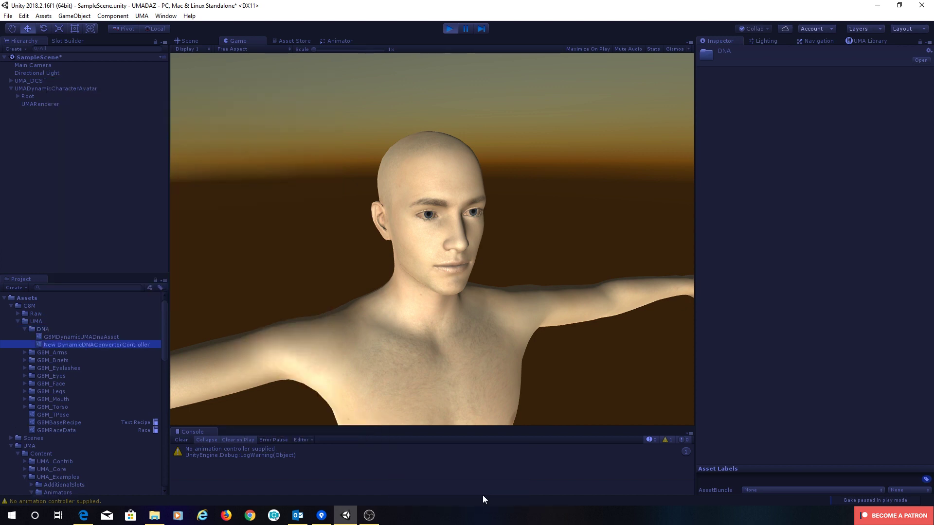
click(58, 346)
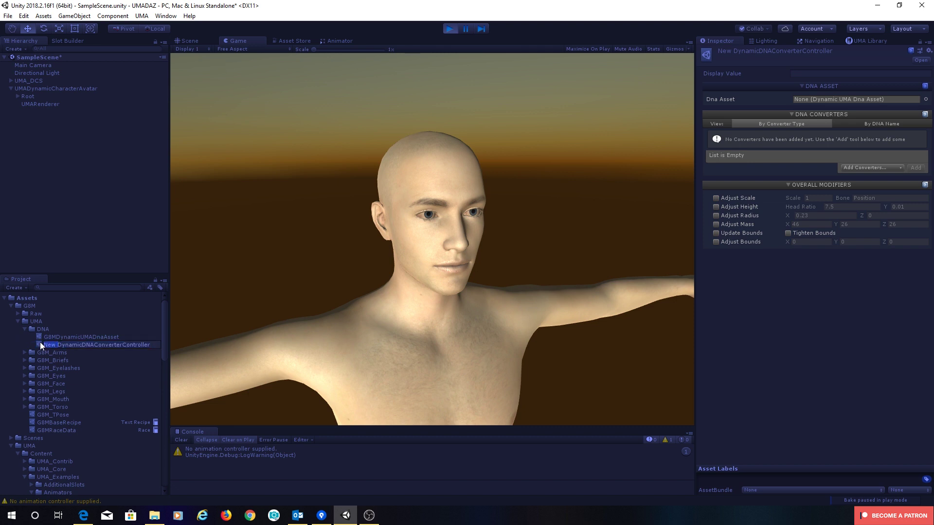
text(G8M)
key(Return)
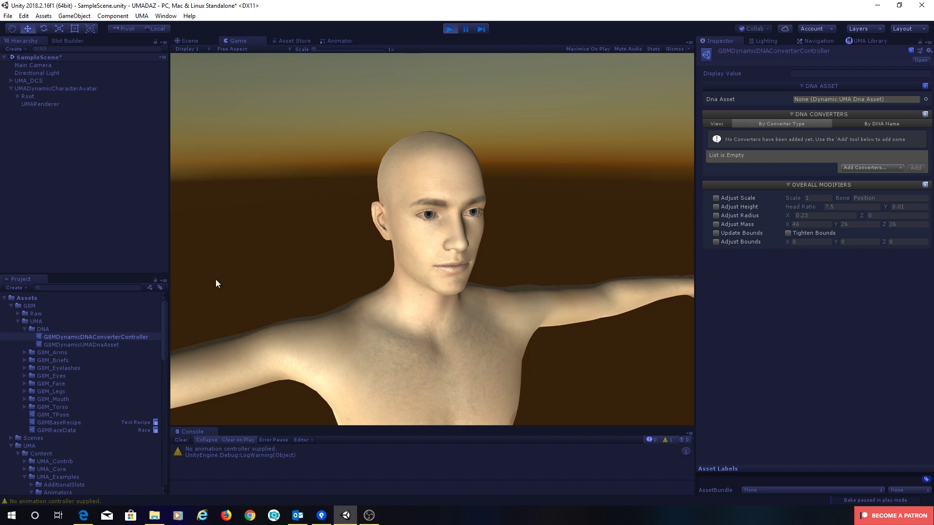
drag(92, 345, 823, 99)
Exit play mode and add G8MDynamicDNAConverterController to the DNA Converter List of G8MRaceData.
click(54, 422)
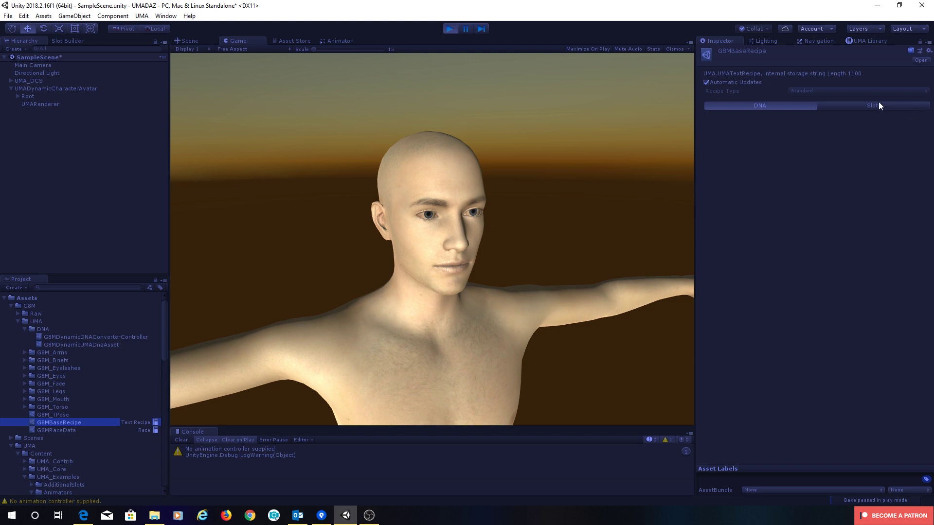
click(68, 432)
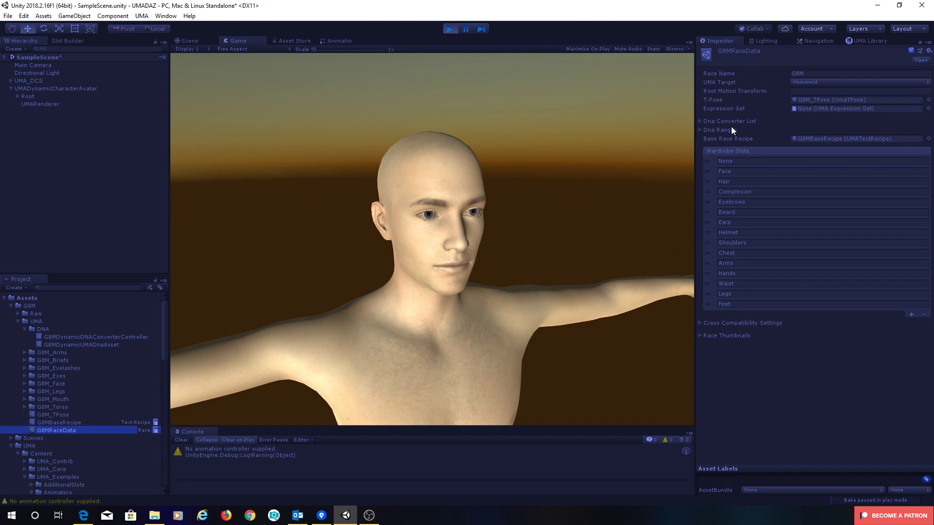
click(700, 121)
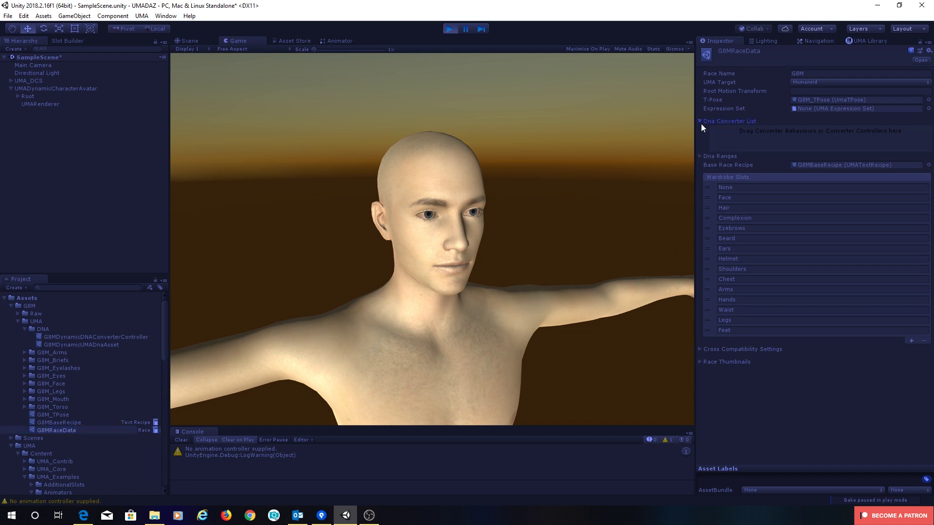
click(450, 28)
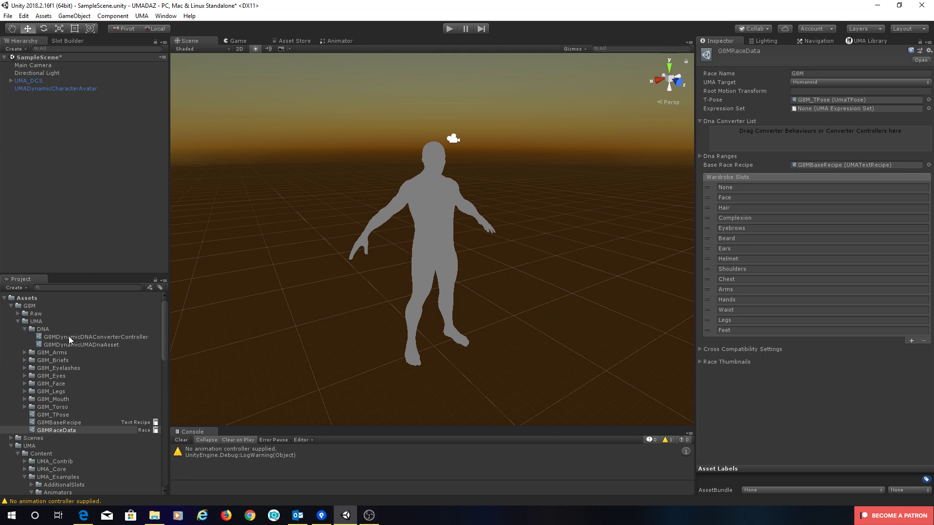
drag(68, 336, 810, 139)
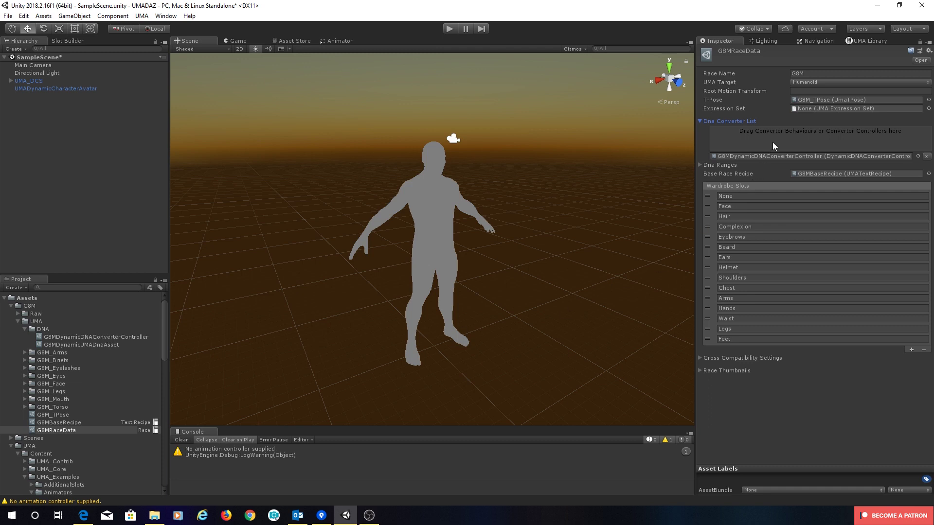
Add a DNA name called Buff to G8MDynamicUMADnaAsset.
click(86, 338)
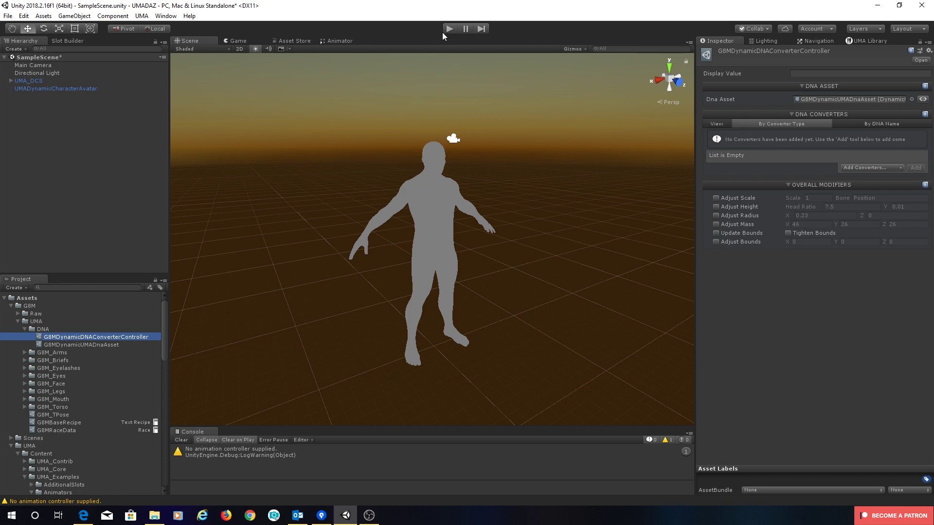
click(65, 345)
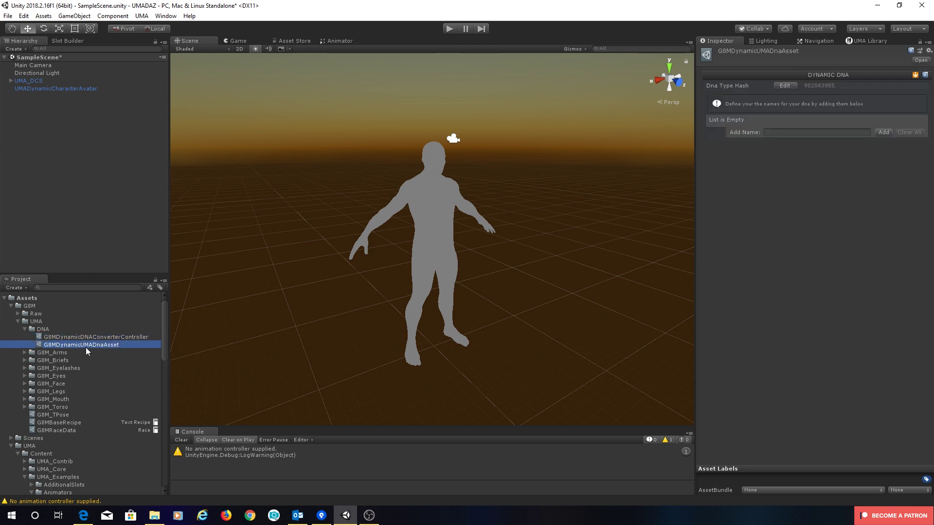
click(789, 131)
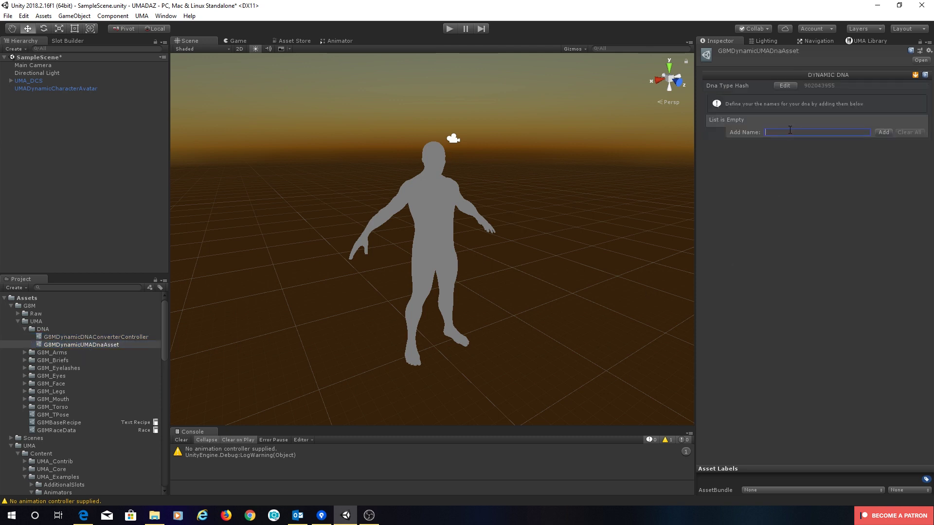
text(Buff)
click(883, 132)
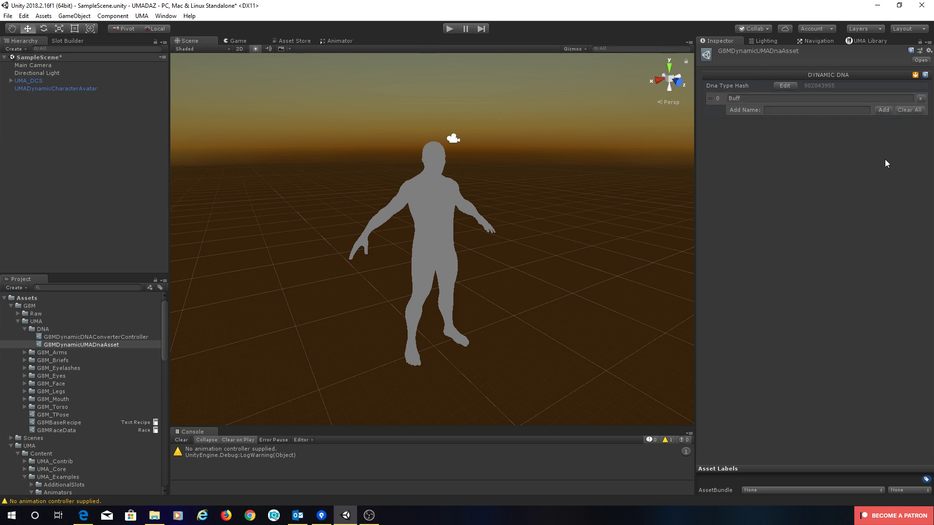
Run the scene and select UMADynamicCharacterAvatar to check its DNA values.
click(450, 29)
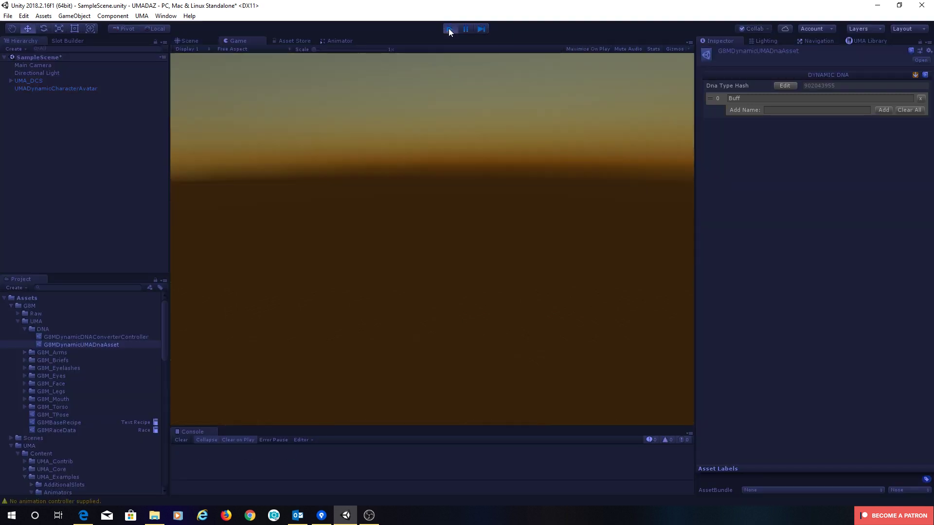
click(72, 88)
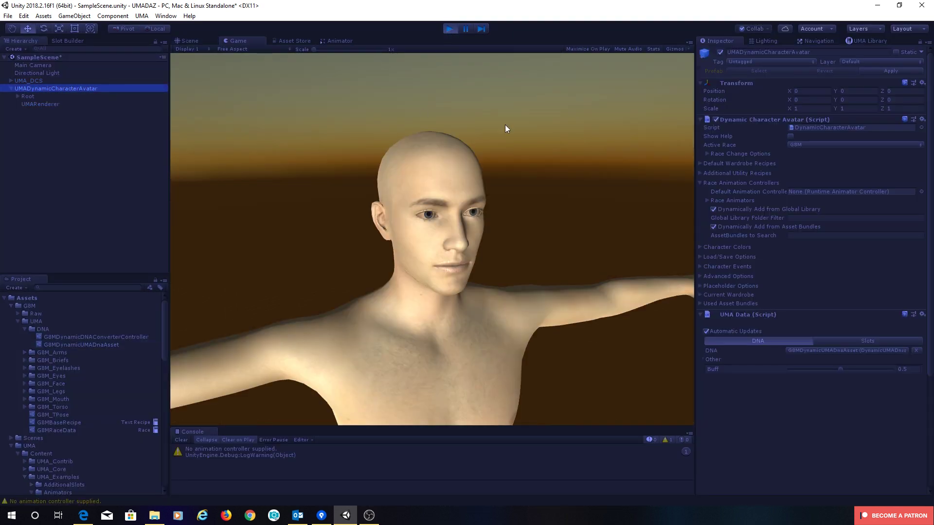
Try the Buff DNA slider on UMADynamicCharacterAvatar to see its effect on the body.
mouse_move(840, 370)
mouse_down()
mouse_move(878, 370)
mouse_move(837, 377)
mouse_up()
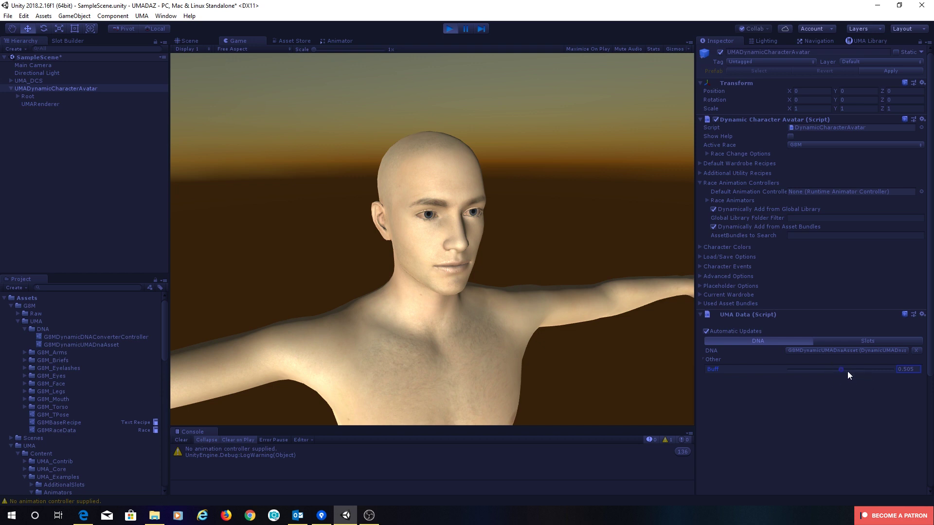
key(alt+Tab)
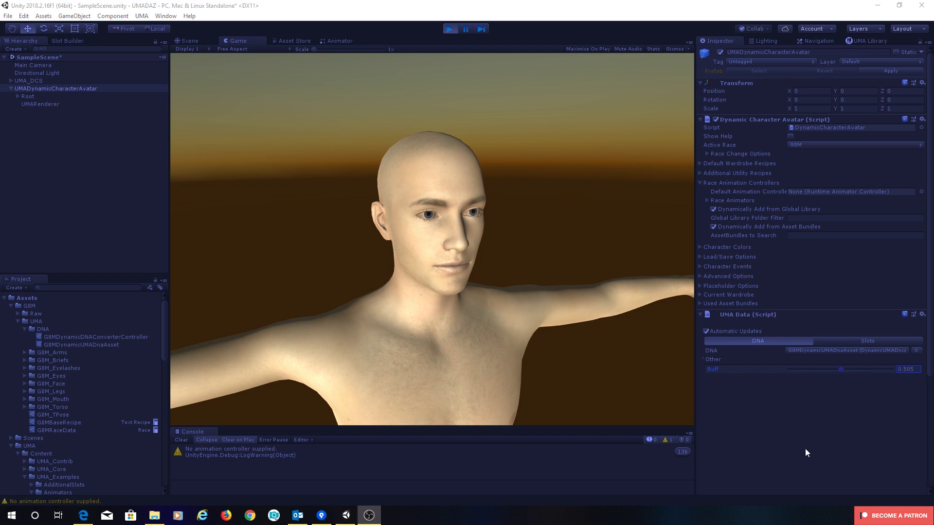
Add a SkeletonDNAConverters converter to G8MDynamicDNAConverterController.
click(58, 338)
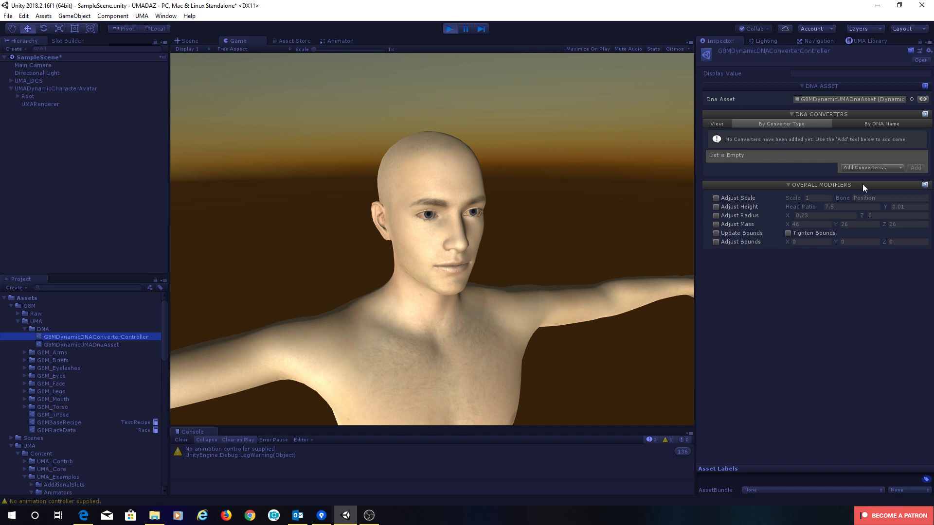
click(788, 186)
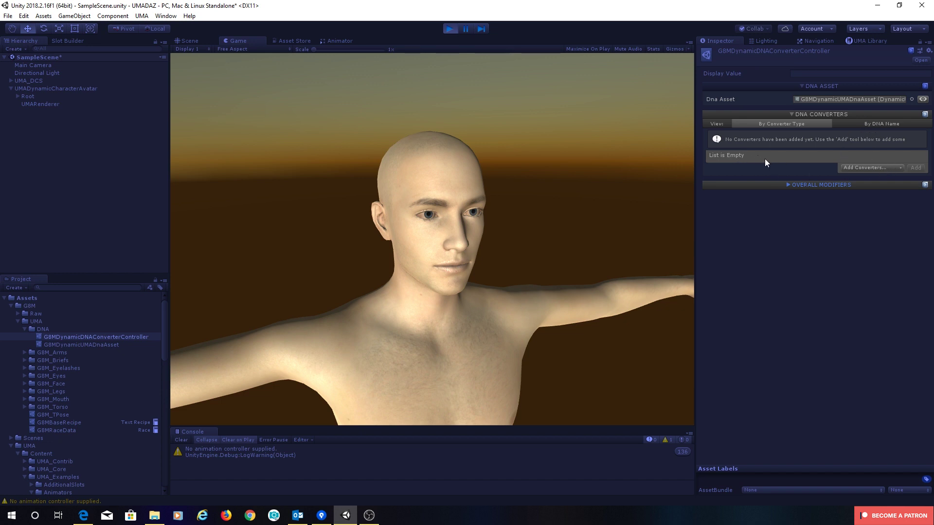
click(878, 172)
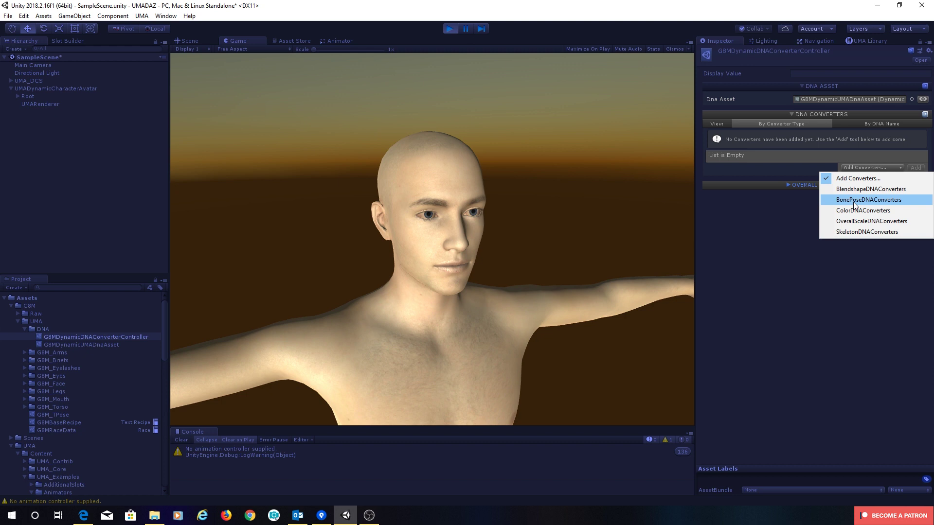
click(854, 231)
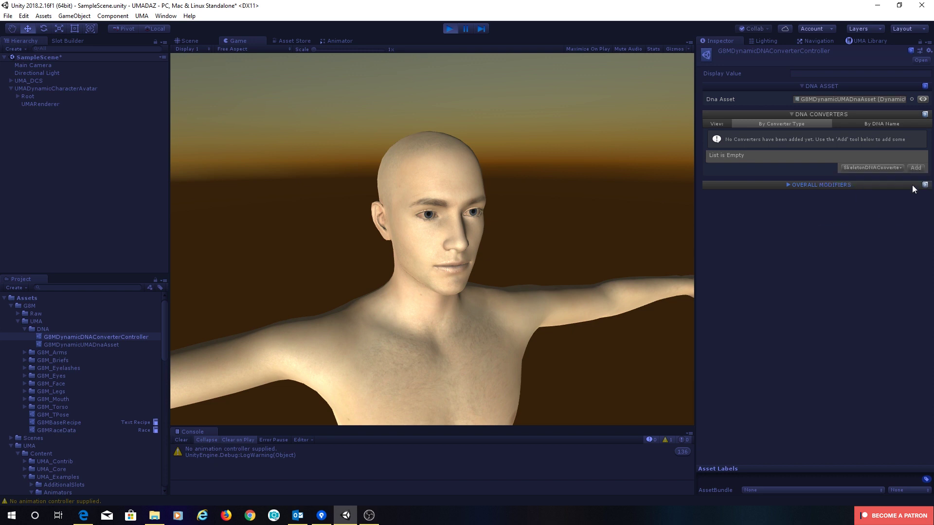
click(916, 168)
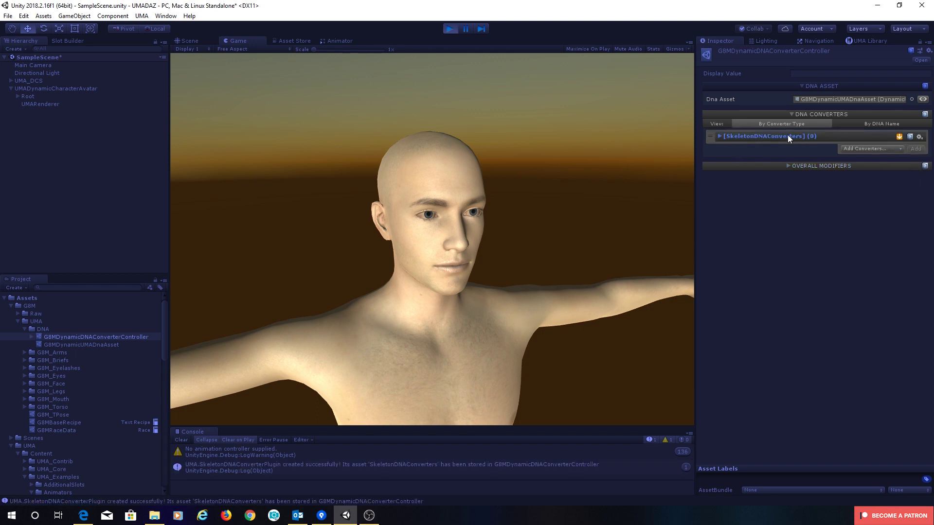
Look up the collar bones in the avatar's skeleton and add a Position modifier for the rCollar bone to SkeletonDNAConverters.
click(721, 136)
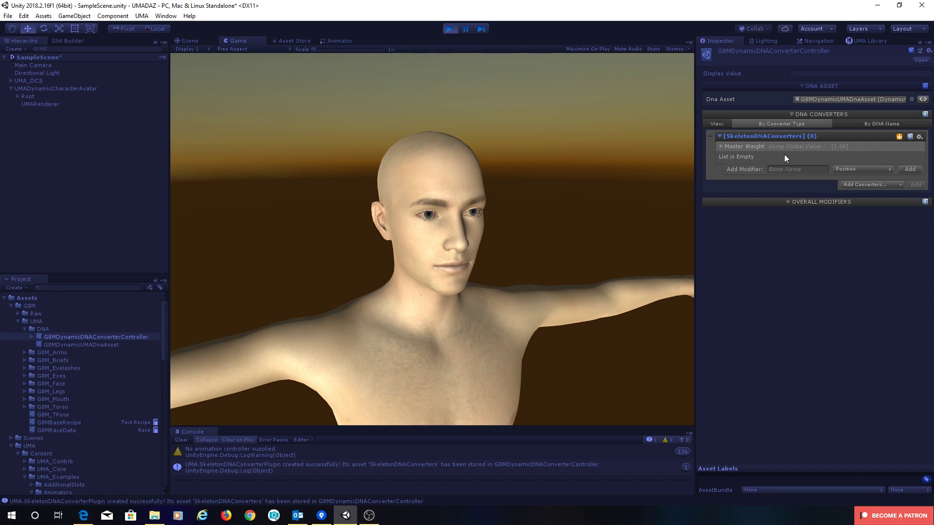
click(18, 97)
click(38, 120)
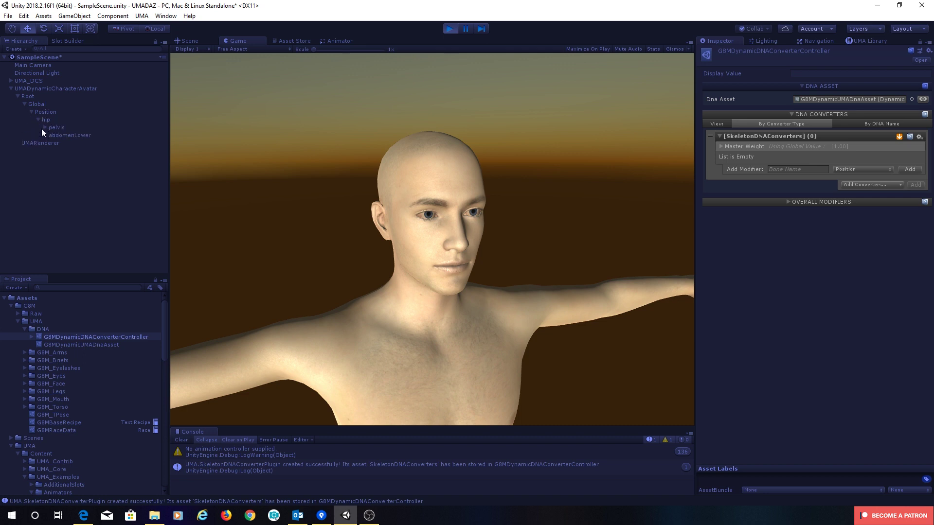
click(44, 136)
click(59, 151)
click(65, 159)
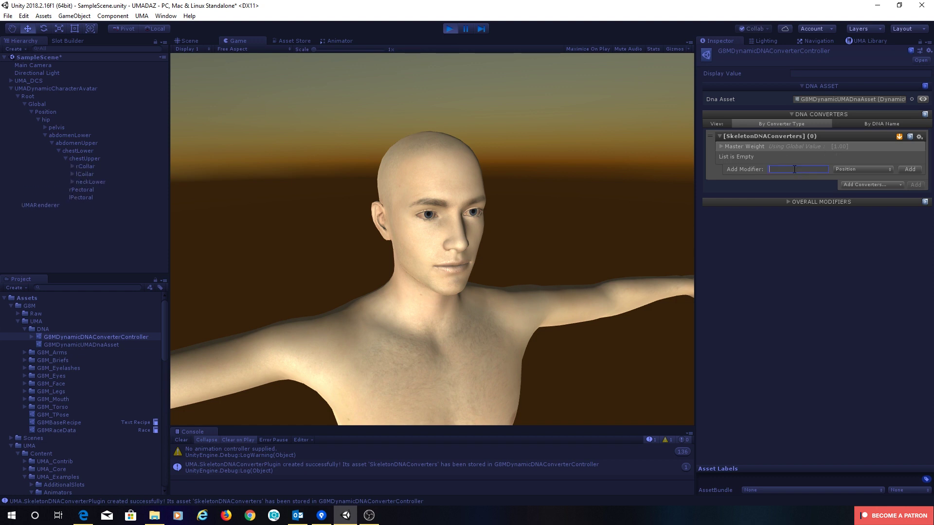
text(rCollar)
click(873, 171)
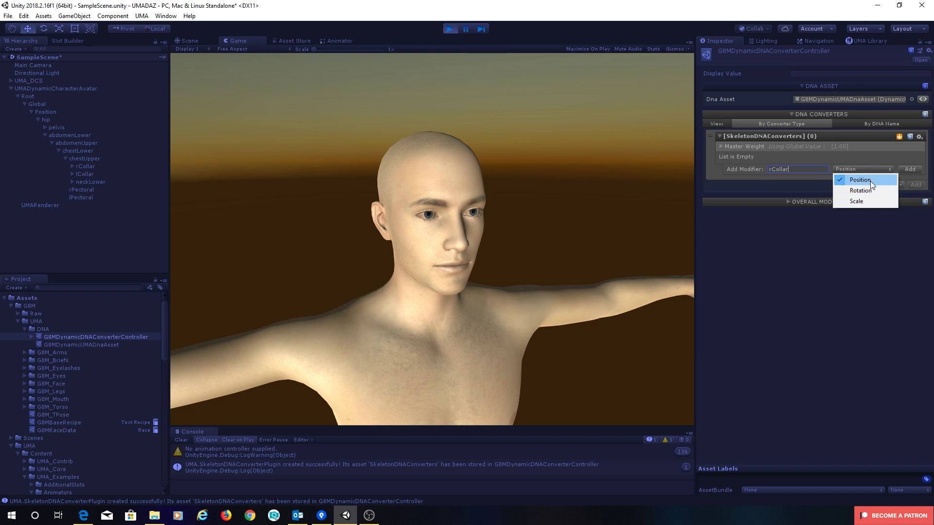
click(871, 180)
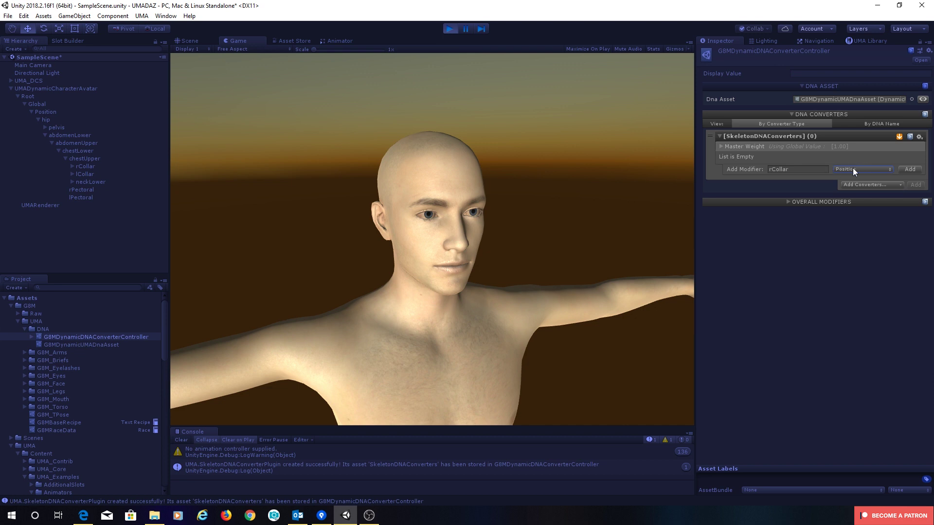
click(905, 170)
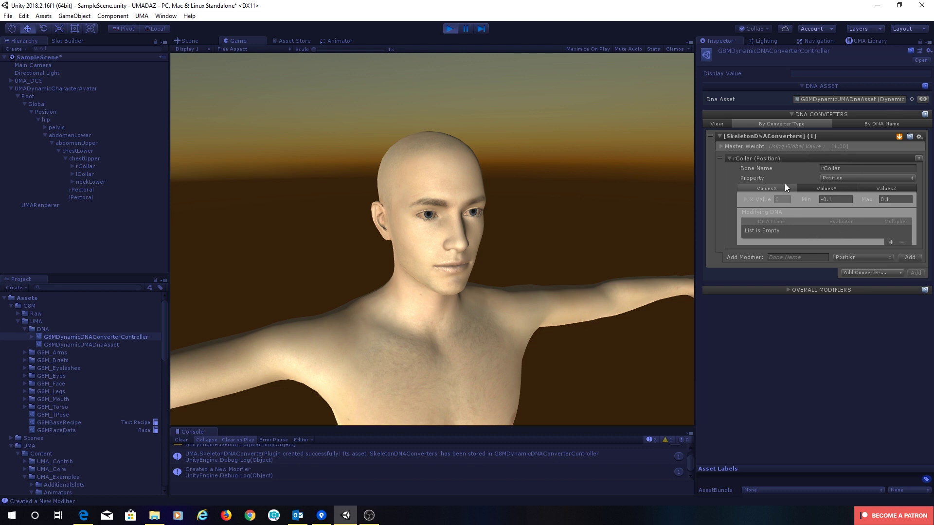
Add Buff as modifying DNA for the rCollar X position and try the Buff slider on the avatar.
click(813, 186)
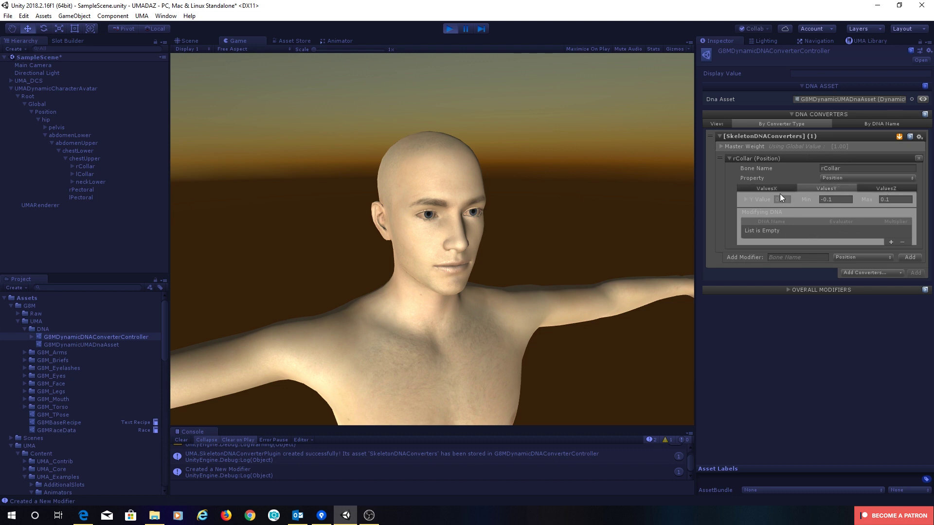
click(752, 191)
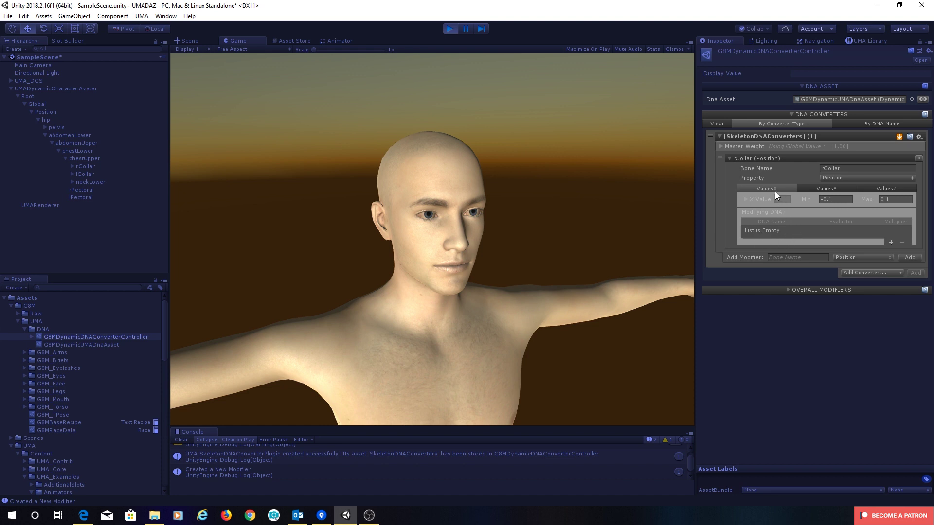
click(891, 242)
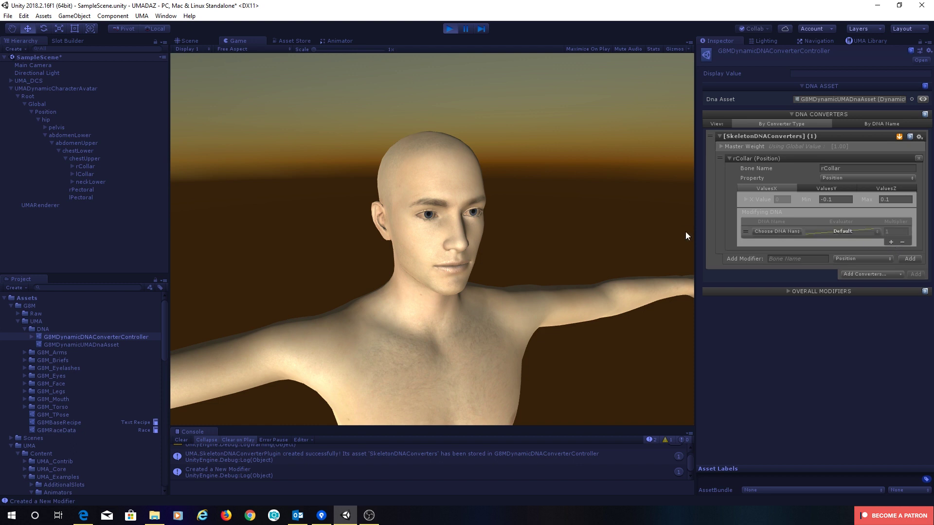
click(784, 231)
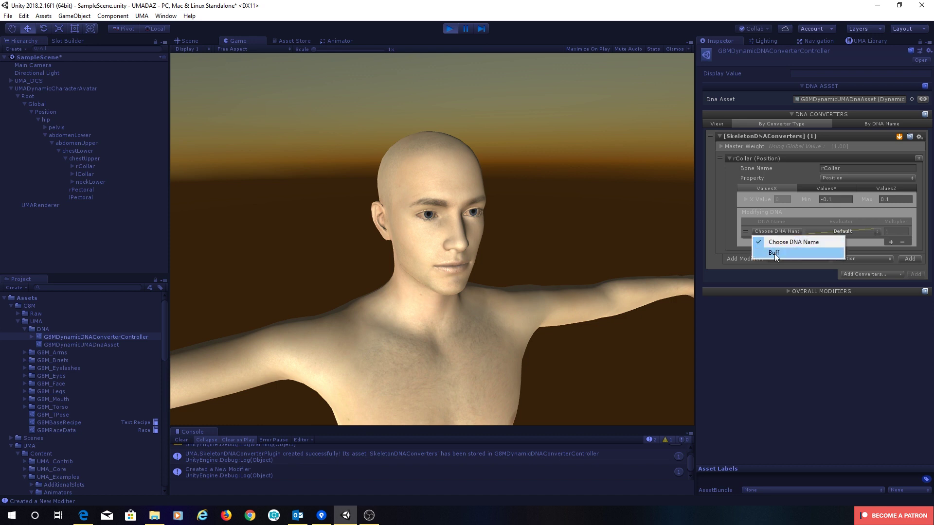
click(775, 253)
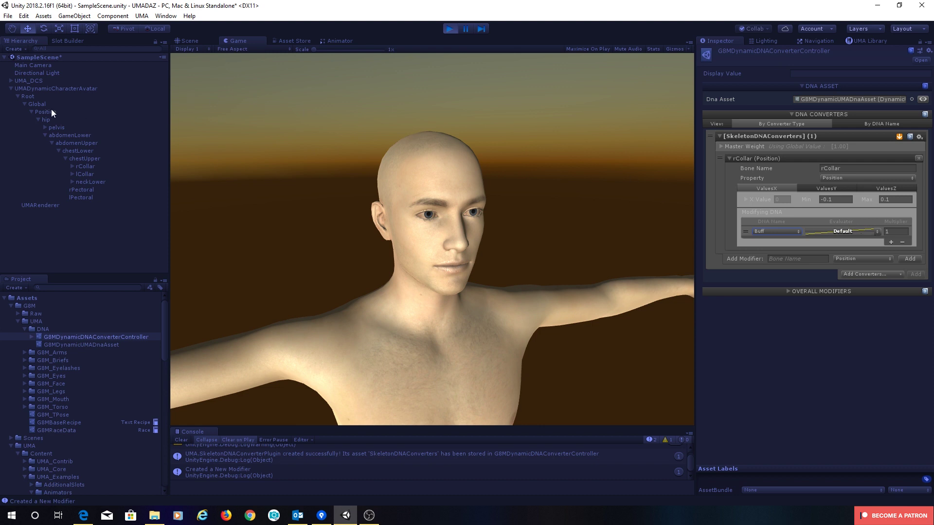
click(43, 89)
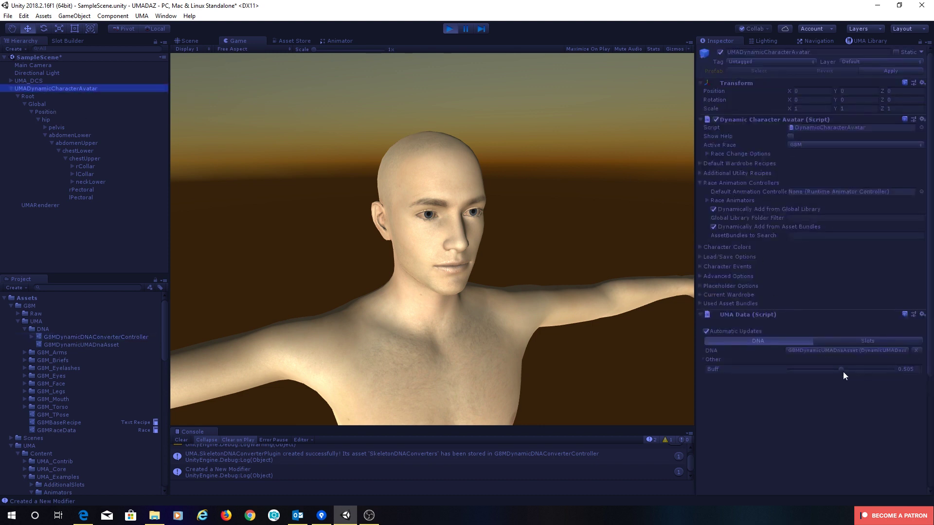
mouse_move(842, 372)
mouse_down()
mouse_move(868, 371)
mouse_move(834, 376)
mouse_move(868, 375)
mouse_move(818, 378)
mouse_move(842, 375)
mouse_up()
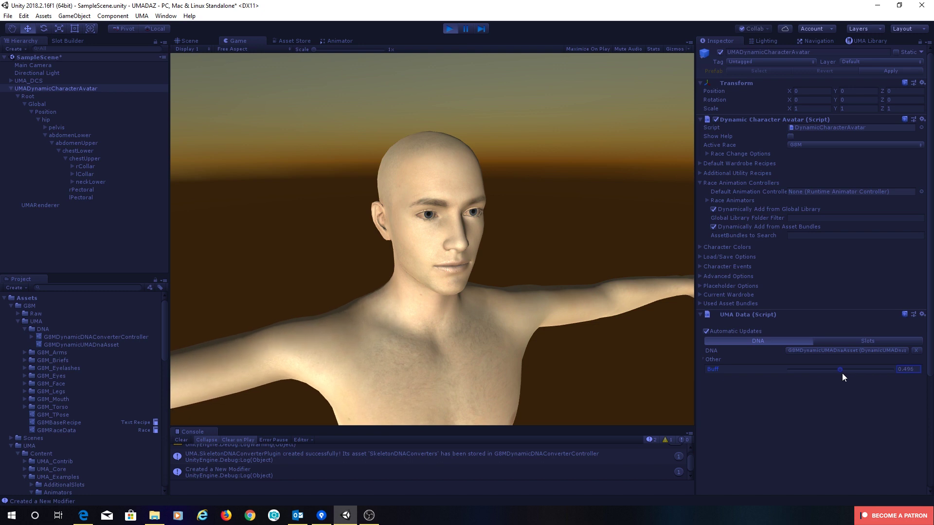
Set the rCollar X position minimum to 0 and test the avatar's Buff value at about 0.63 and 0.54.
click(110, 338)
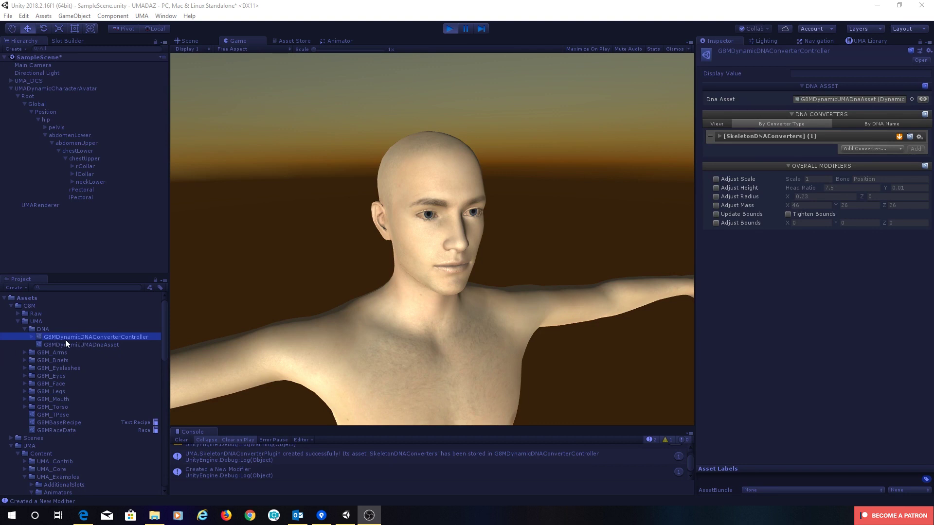
click(720, 137)
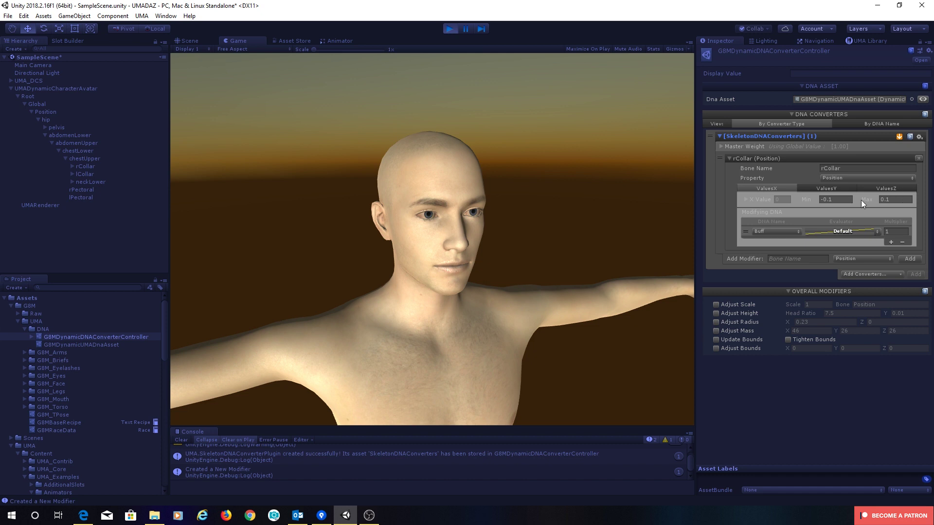
click(830, 199)
text(0)
click(55, 88)
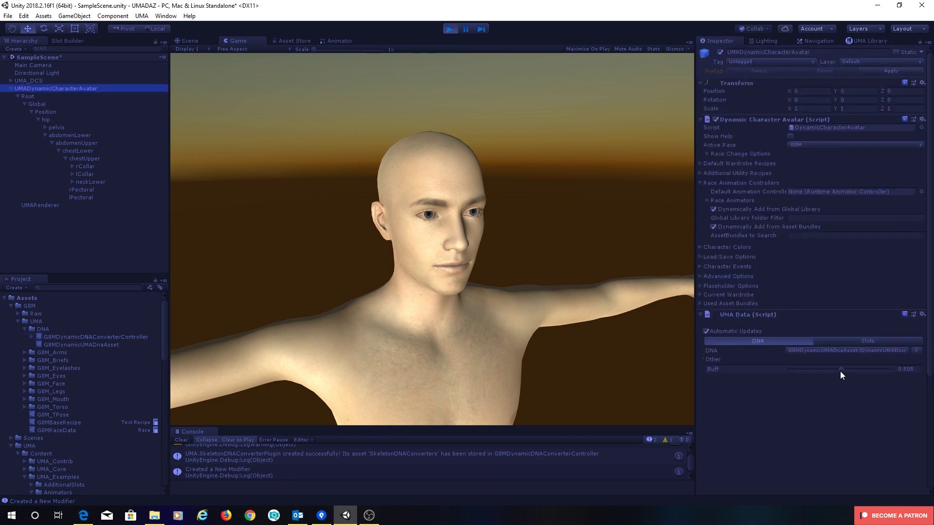
drag(840, 371, 860, 374)
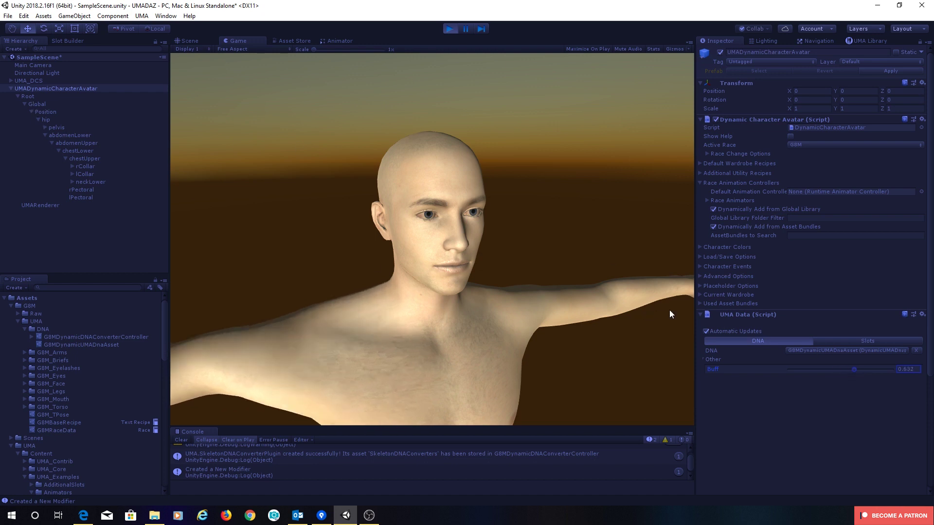
mouse_move(855, 371)
mouse_down()
mouse_move(847, 373)
mouse_move(862, 372)
mouse_move(842, 375)
mouse_move(859, 380)
mouse_move(844, 375)
mouse_up()
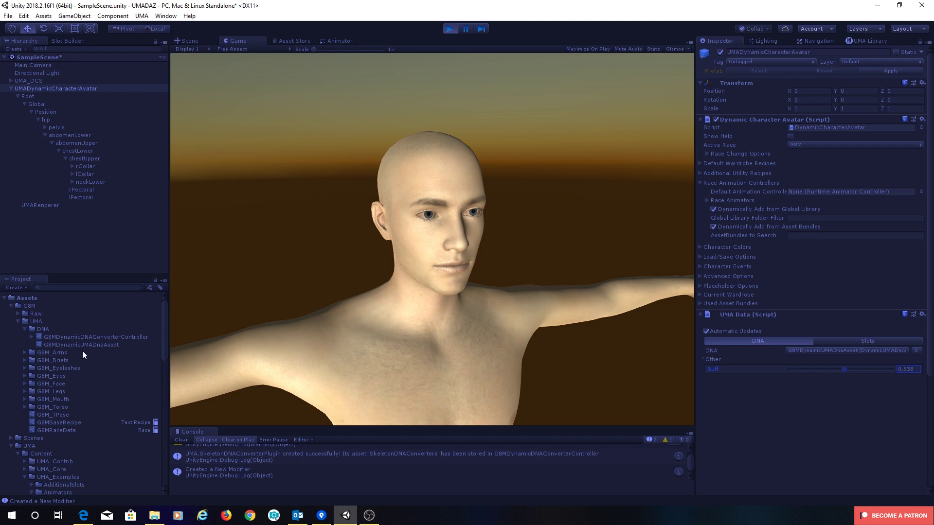
Set the Buff multiplier for the rCollar X position to 0.05 and test the Buff slider on the avatar.
click(89, 337)
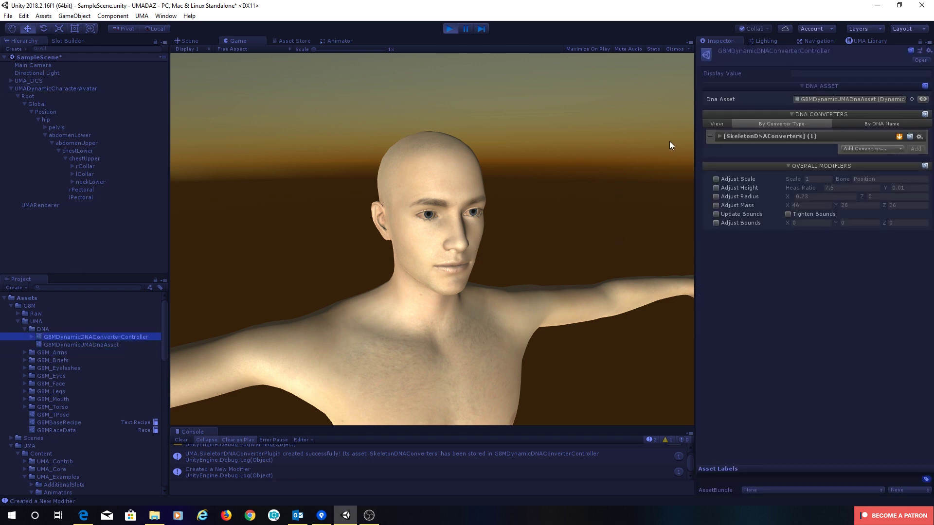
click(720, 136)
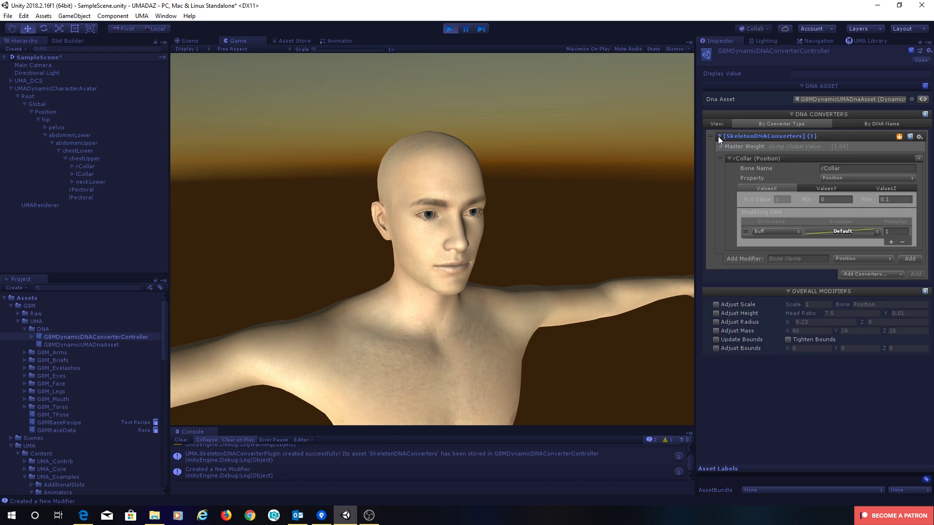
click(897, 232)
text(0.05)
click(39, 88)
drag(844, 372, 822, 369)
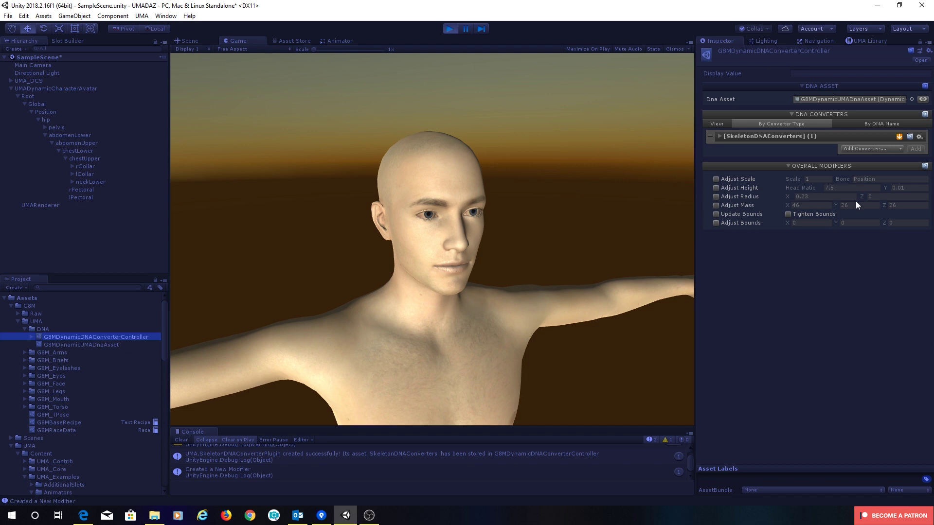
Add a Position modifier for the lCollar bone with an X maximum of 0.
click(720, 136)
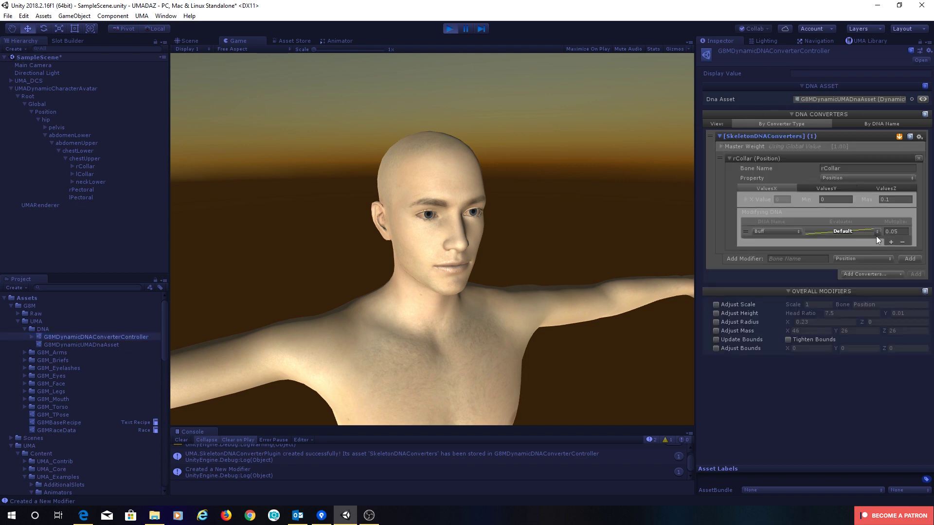
click(809, 260)
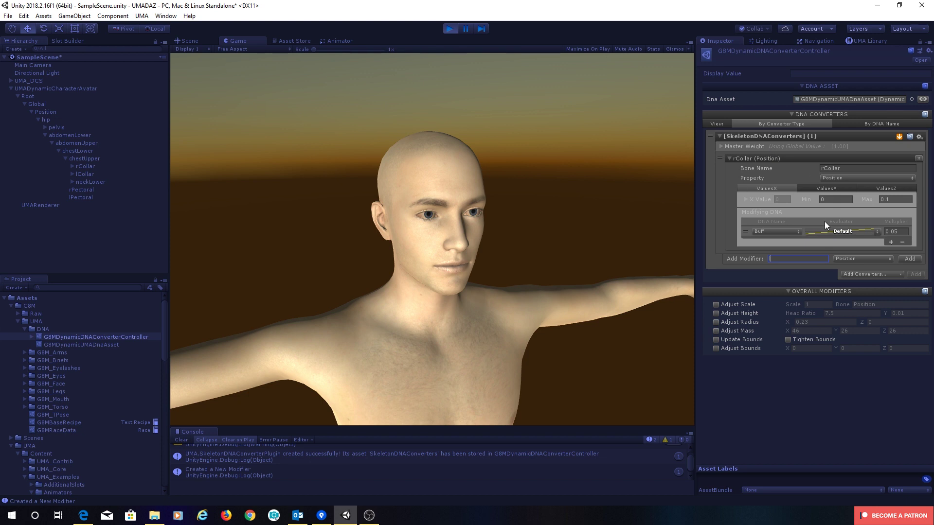
text(lCollar)
click(909, 259)
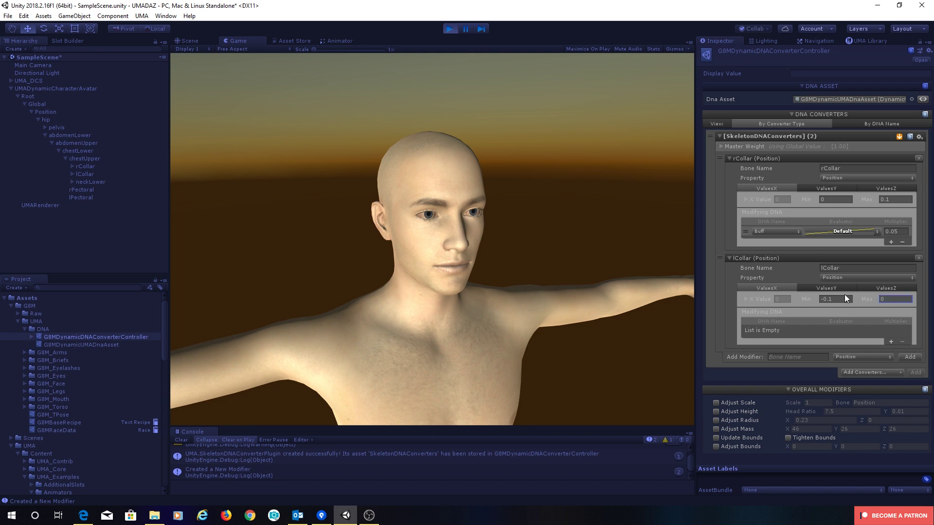
Add Buff as modifying DNA for the lCollar X position, keeping the Default evaluator.
click(890, 342)
click(787, 330)
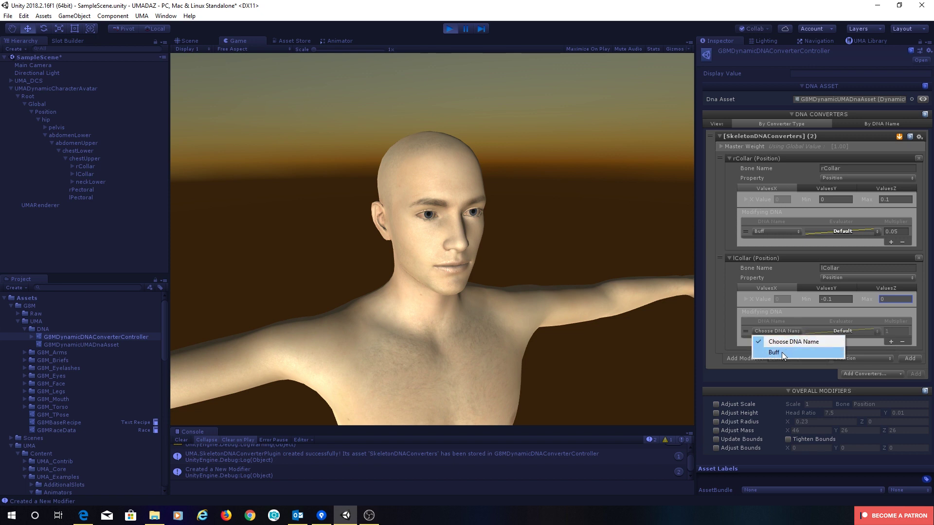
click(781, 352)
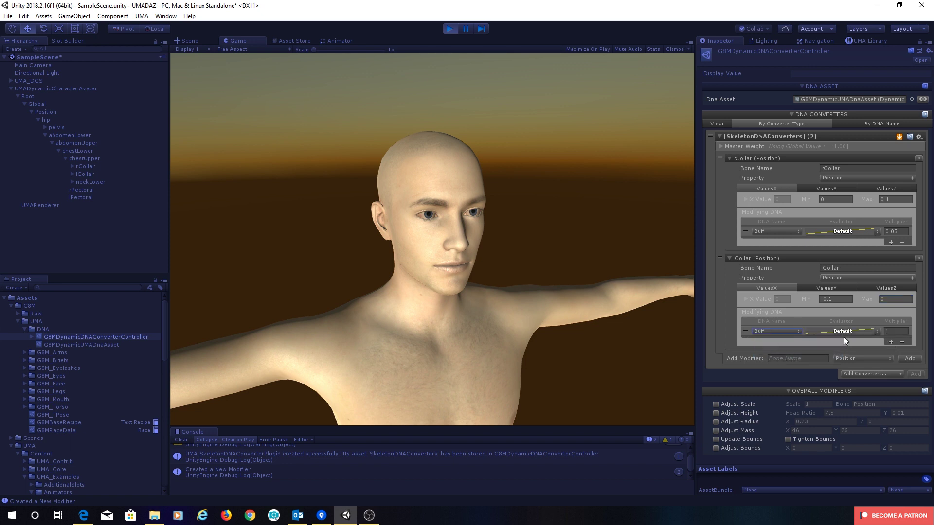
click(874, 330)
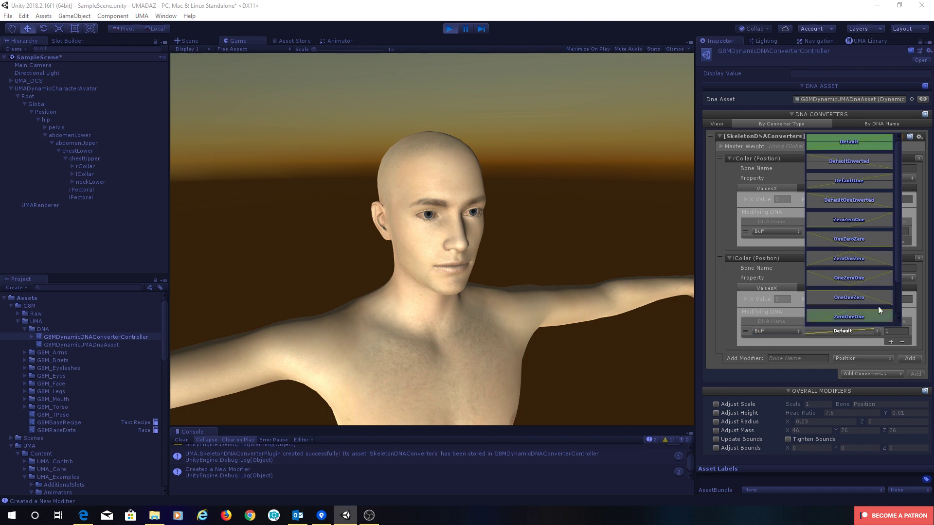
click(848, 333)
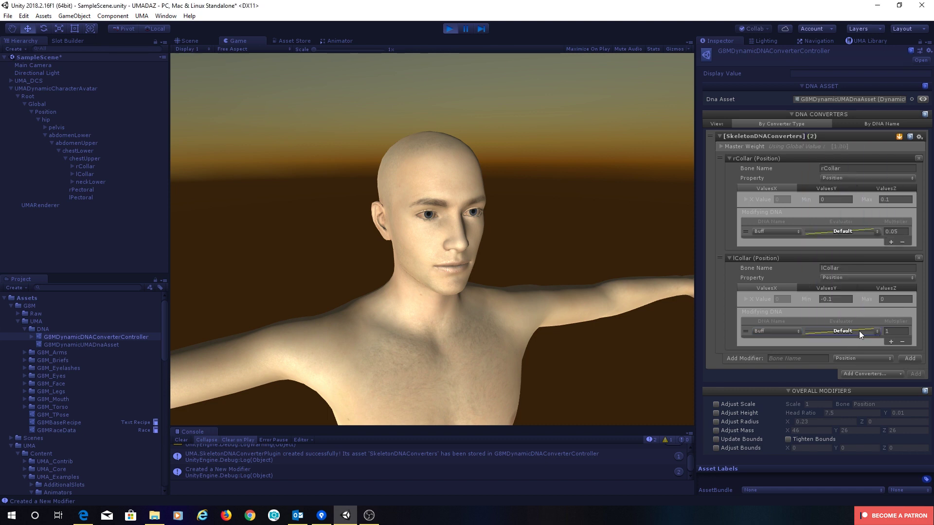
Set the lCollar X position's Buff evaluator to DefaultInverted with multiplier 0.05, and test the avatar's Buff value at about 0.55.
click(855, 331)
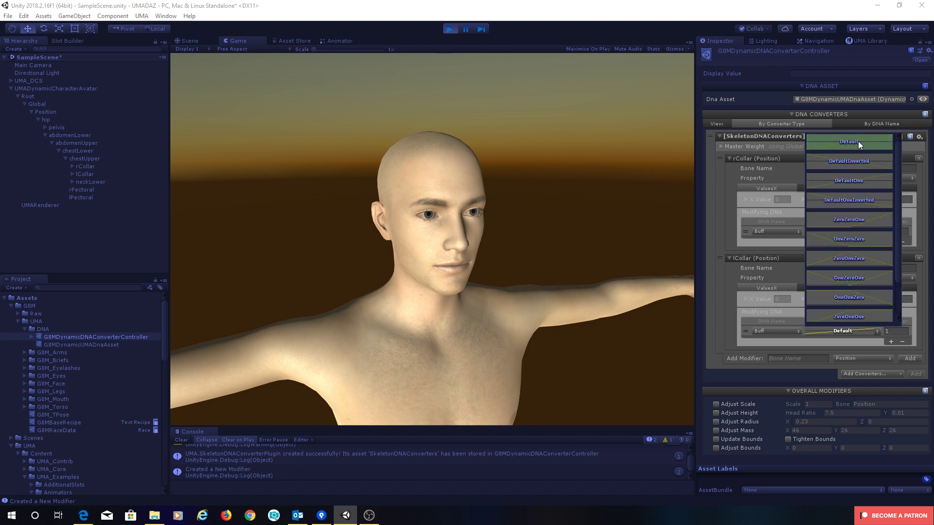
click(845, 161)
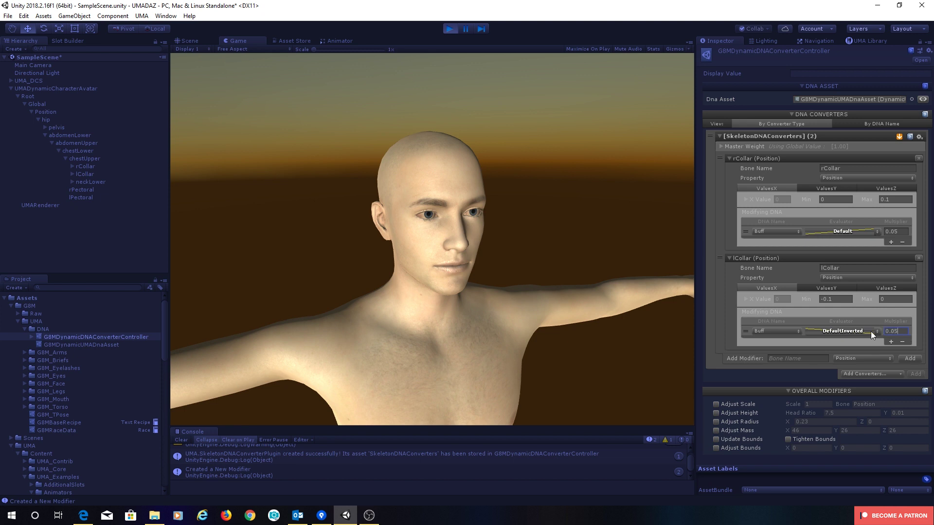
click(61, 88)
click(81, 89)
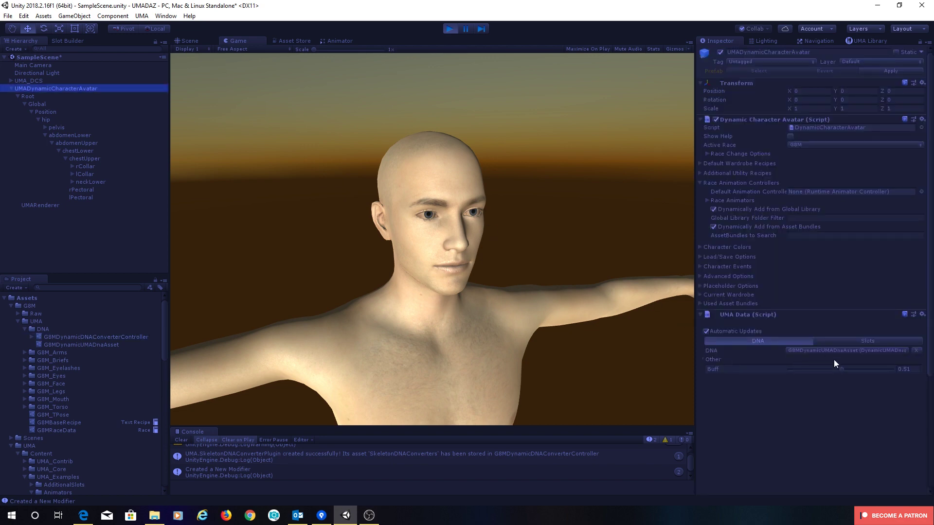
mouse_move(843, 371)
mouse_down()
mouse_move(921, 370)
mouse_move(811, 379)
mouse_move(883, 379)
mouse_move(854, 374)
mouse_up()
Show the avatar in the Scene view and display UMARenderer's blendshape list wide enough to read the full names.
click(186, 42)
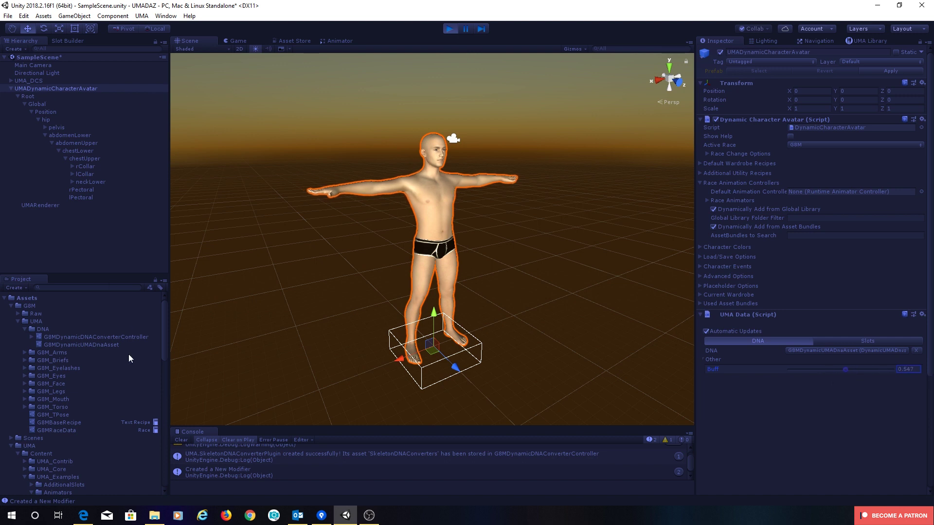
click(116, 336)
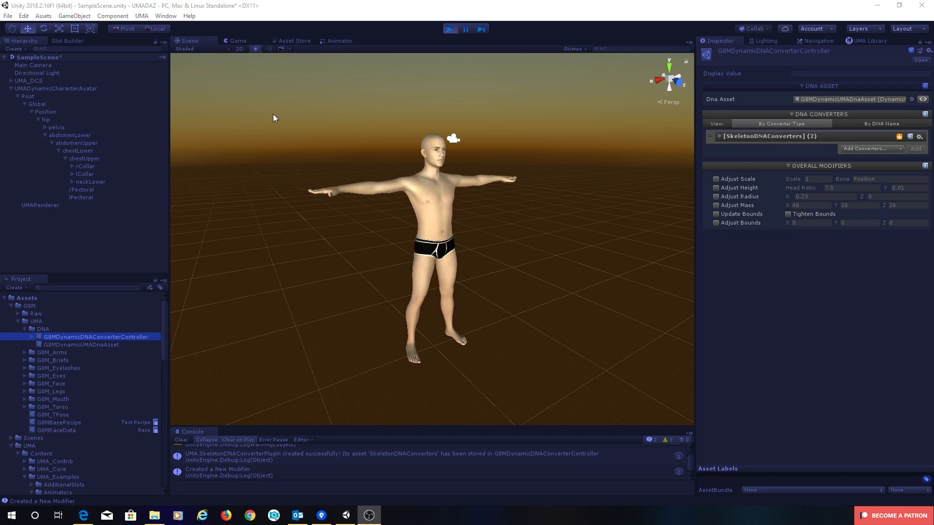
click(17, 96)
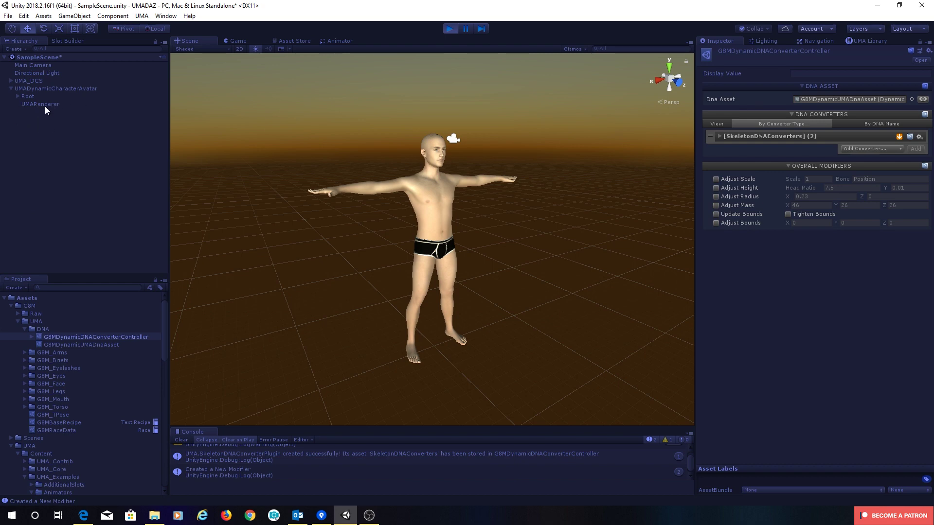
click(42, 104)
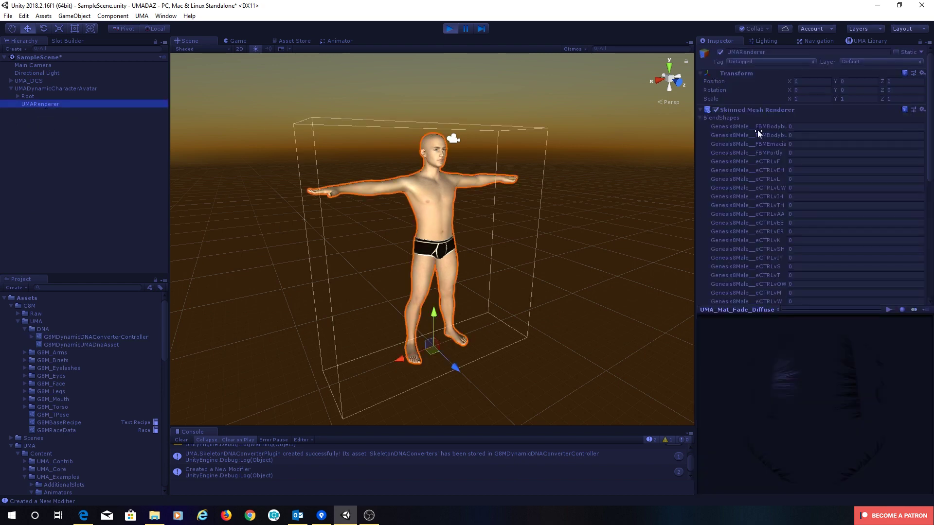
drag(708, 147, 609, 165)
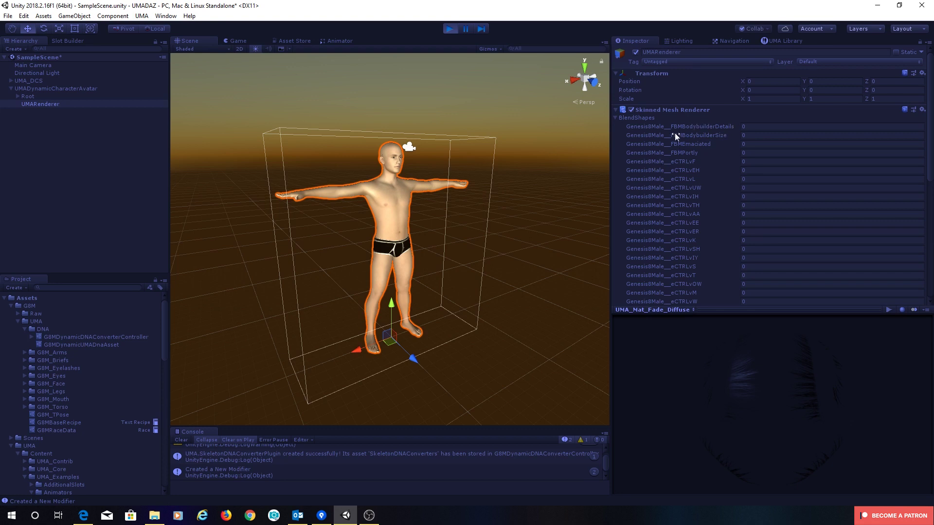
Preview the Genesis8Male__FBMBodybuilderSize blendshape at various weights, including about 157, and reset it to 0.
drag(670, 136, 449, 112)
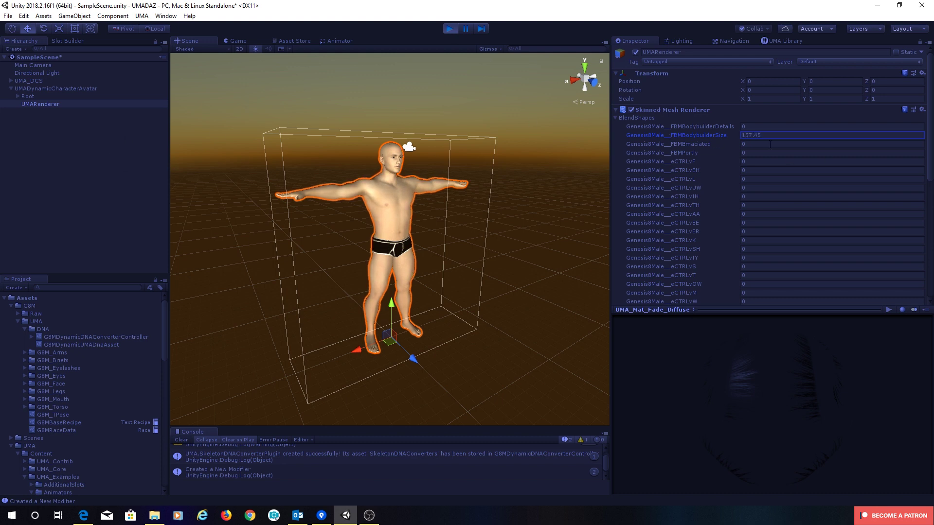
click(698, 136)
drag(690, 136, 822, 129)
click(691, 136)
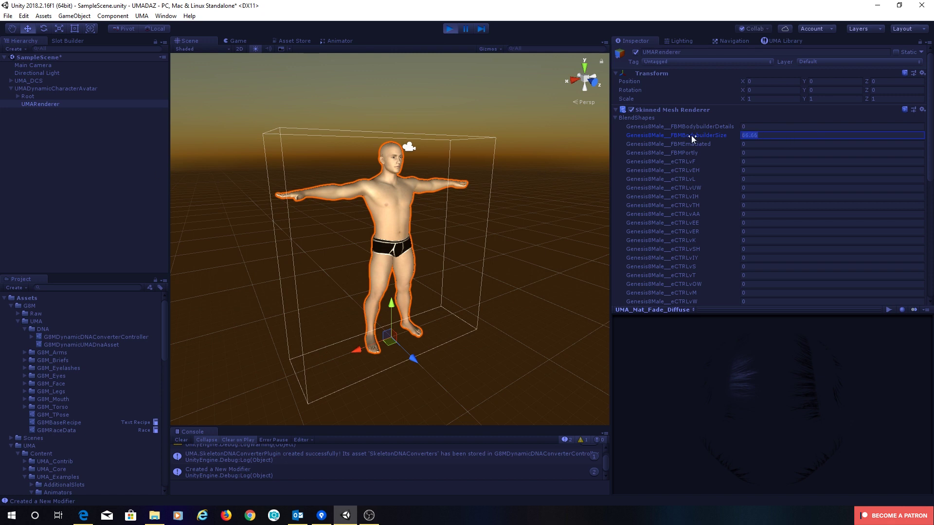
text(0)
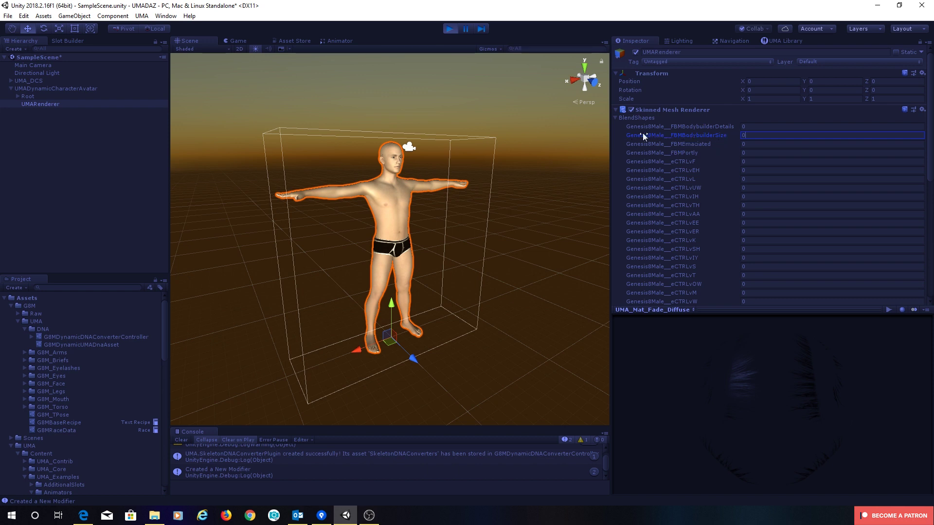
Add BlendshapeDNAConverters to G8MDynamicDNAConverterController and expand its settings.
click(88, 338)
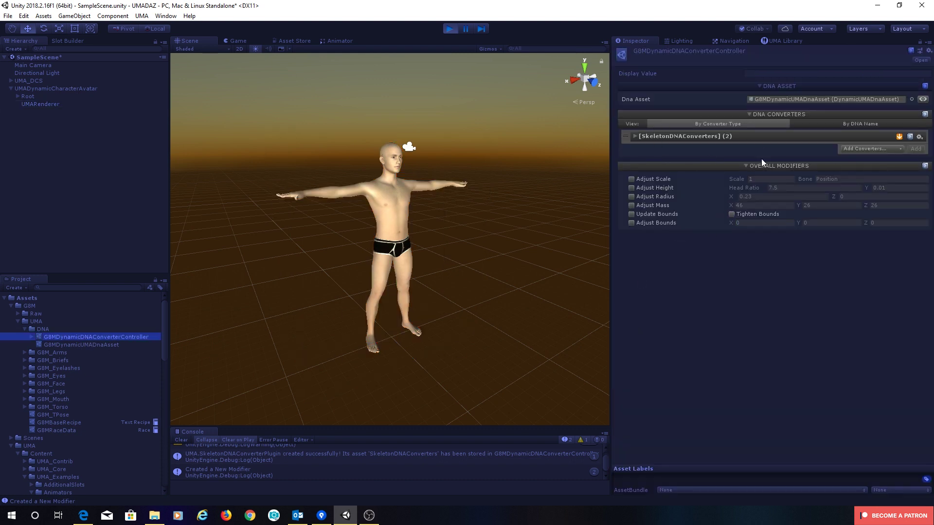
click(867, 149)
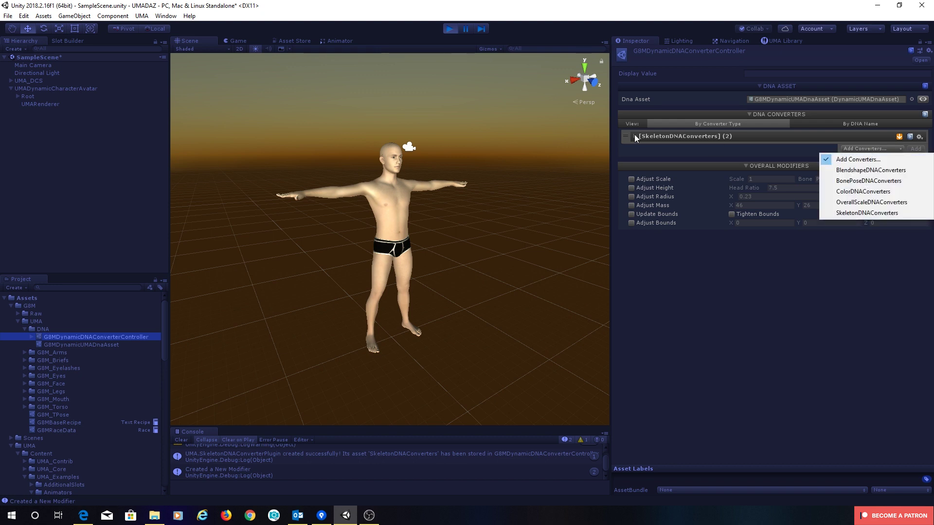
click(870, 171)
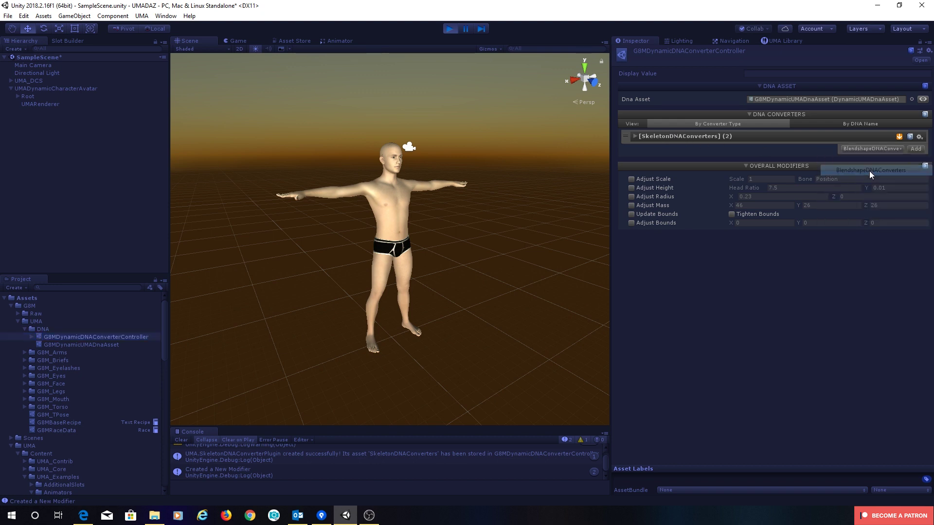
click(917, 149)
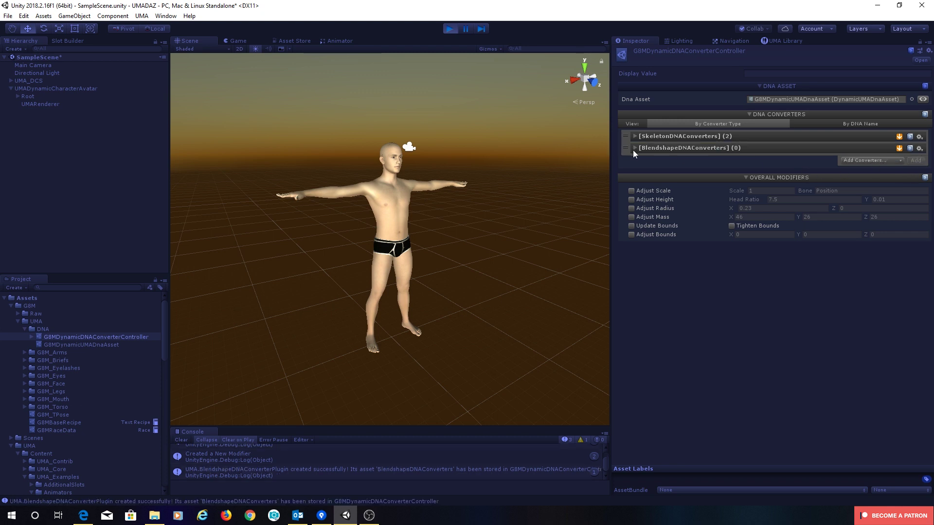
click(634, 148)
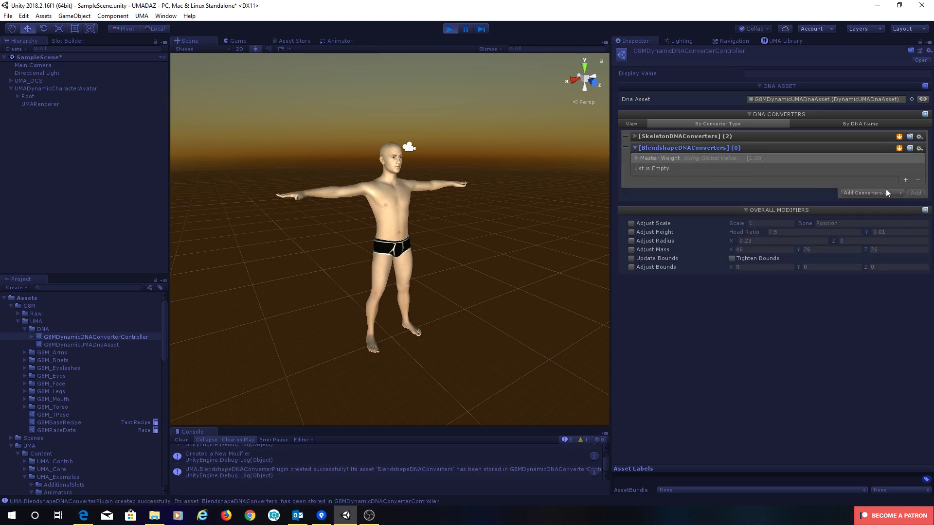
Create a blendshape converter entry that applies Genesis8Male__FBMBodybuilderSize.
click(904, 179)
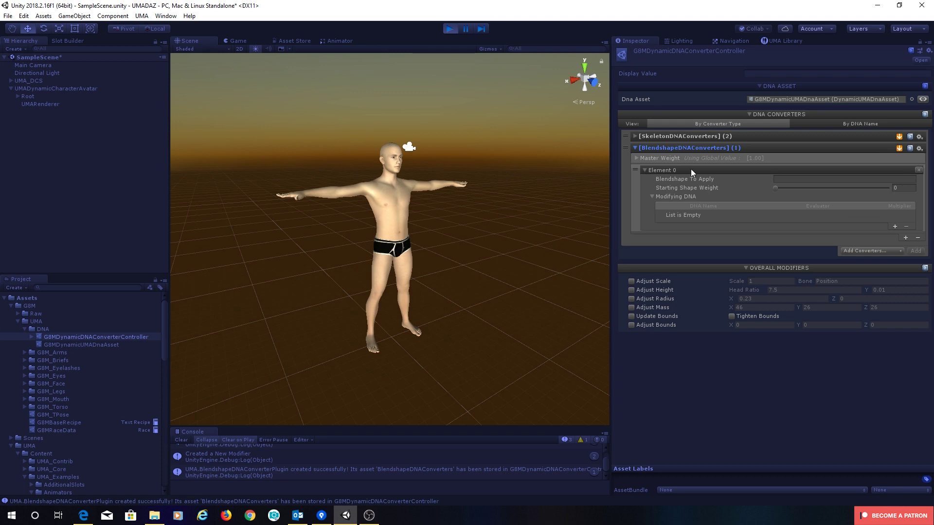
click(779, 180)
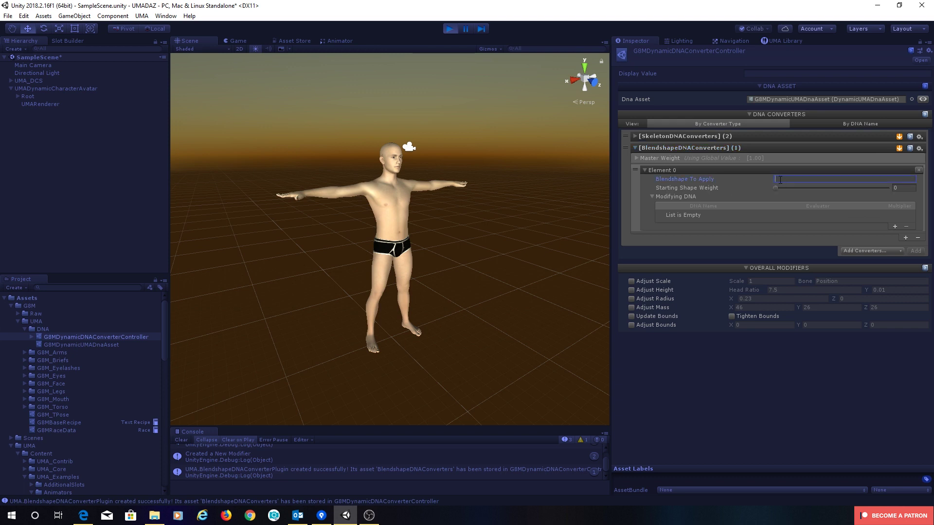
text(Genesis8Male__FBMBodybuilder)
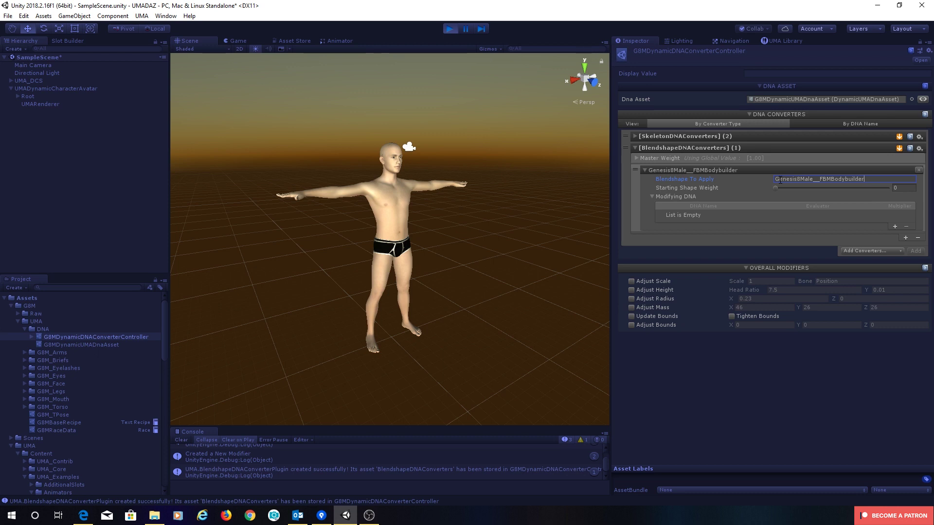
text(Size)
Add Buff as modifying DNA for the FBMBodybuilderSize blendshape, using the ZeroZeroOne evaluator.
click(895, 226)
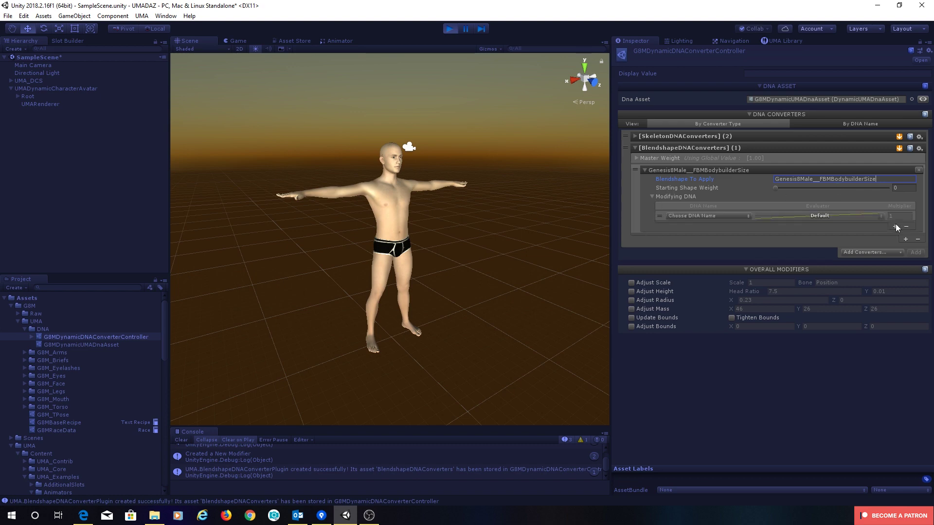
click(720, 217)
click(701, 235)
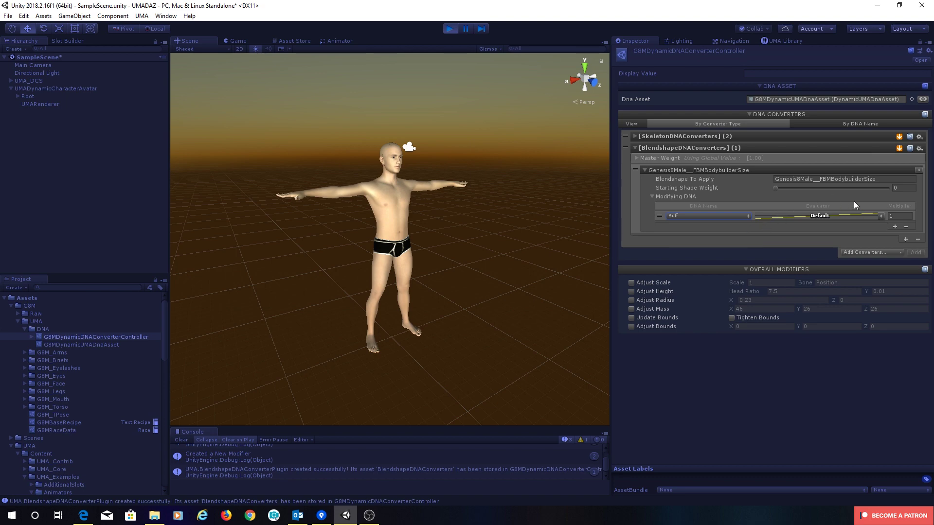
click(818, 216)
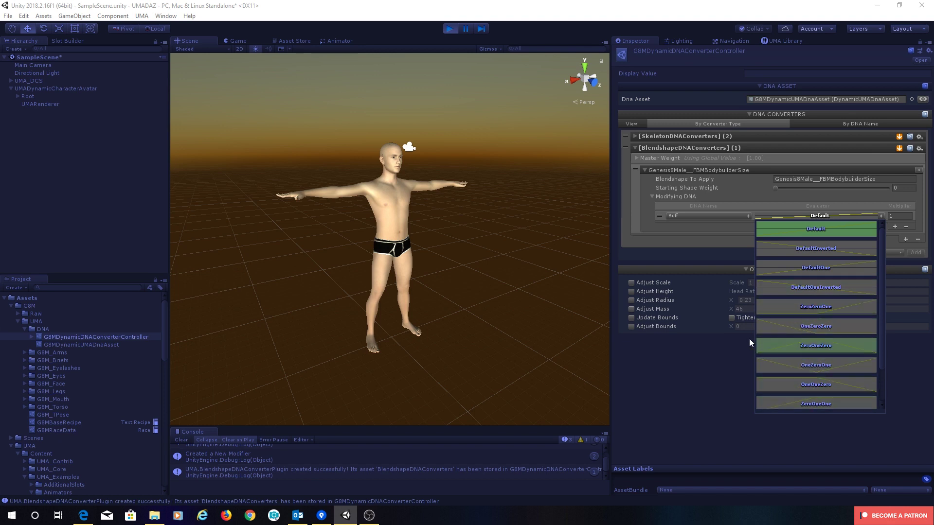
click(819, 306)
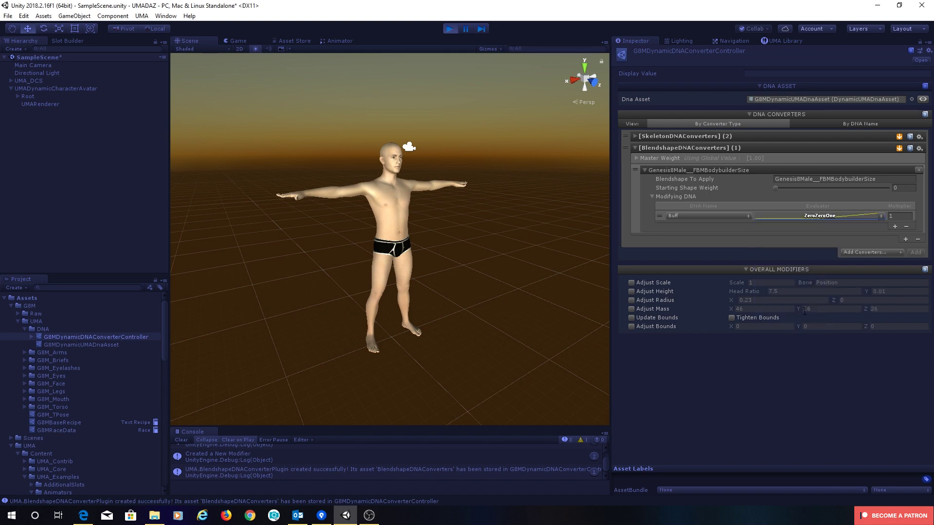
Test the avatar's Buff value at about 0.64, 0.82 and 0.5 to check the blendshape's effect.
click(74, 88)
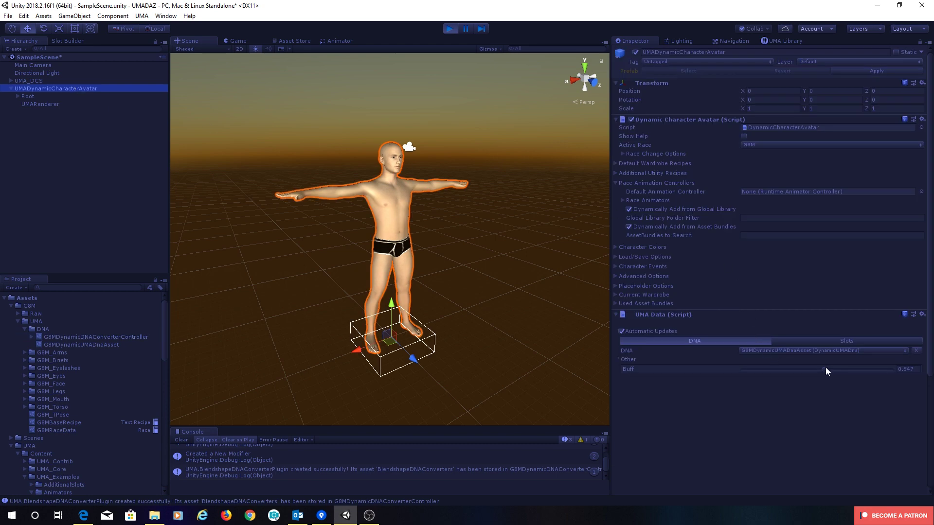
mouse_move(826, 370)
mouse_down()
mouse_move(900, 367)
mouse_move(818, 376)
mouse_move(911, 369)
mouse_move(780, 380)
mouse_move(923, 367)
mouse_move(788, 378)
mouse_move(916, 371)
mouse_move(830, 371)
mouse_up()
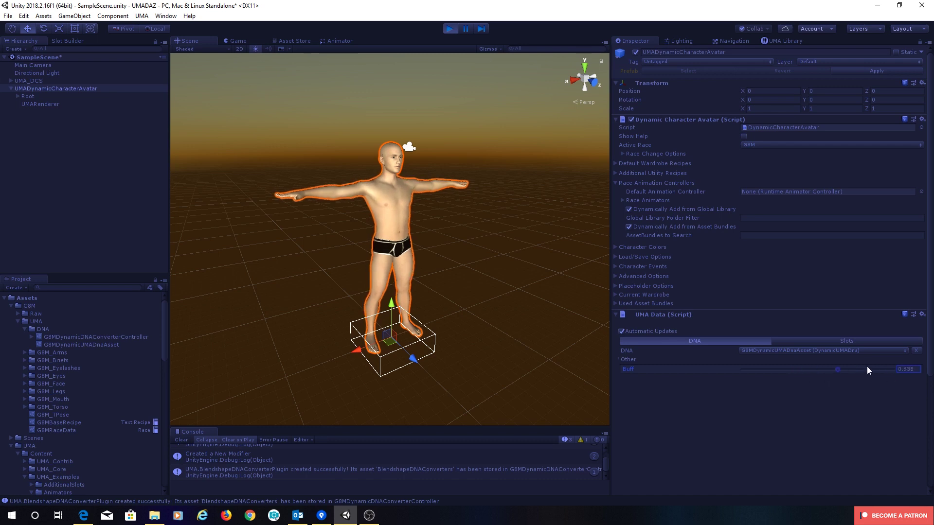
drag(866, 366, 821, 368)
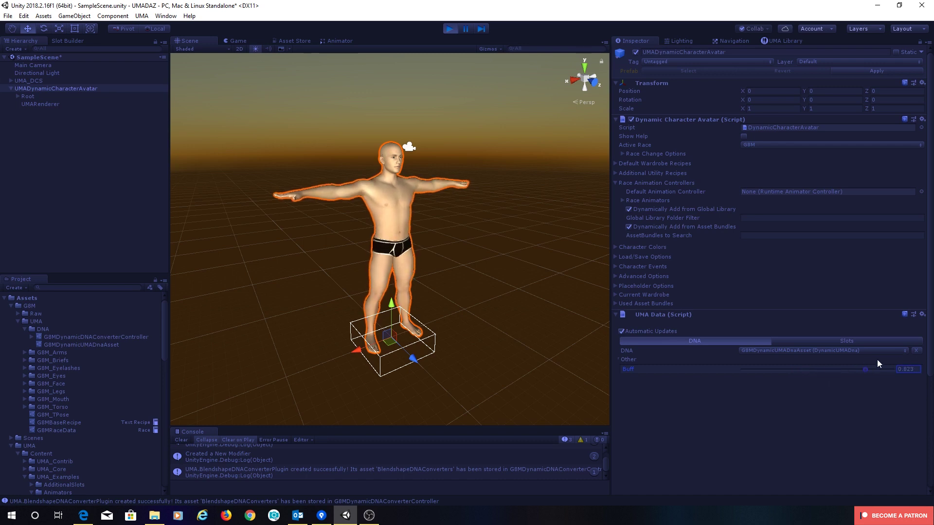
mouse_move(803, 373)
mouse_down()
mouse_move(895, 374)
mouse_move(798, 372)
mouse_move(848, 370)
mouse_move(818, 376)
mouse_up()
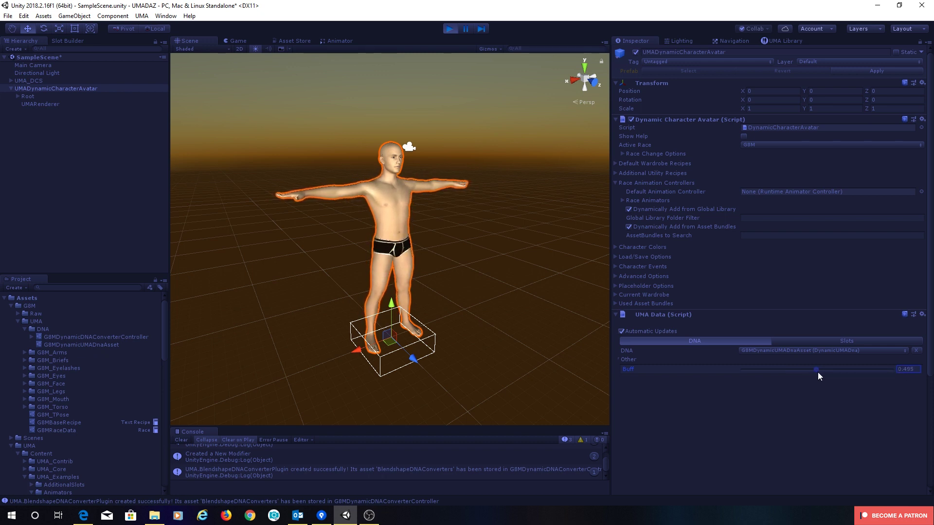
Add ColorDNAConverters to G8MDynamicDNAConverterController and create an Overlay color entry in it.
click(89, 337)
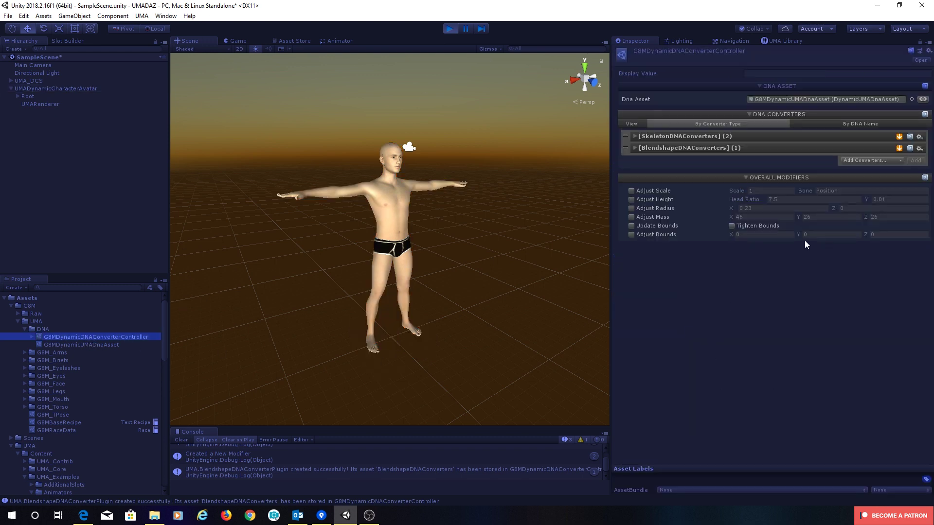
click(882, 160)
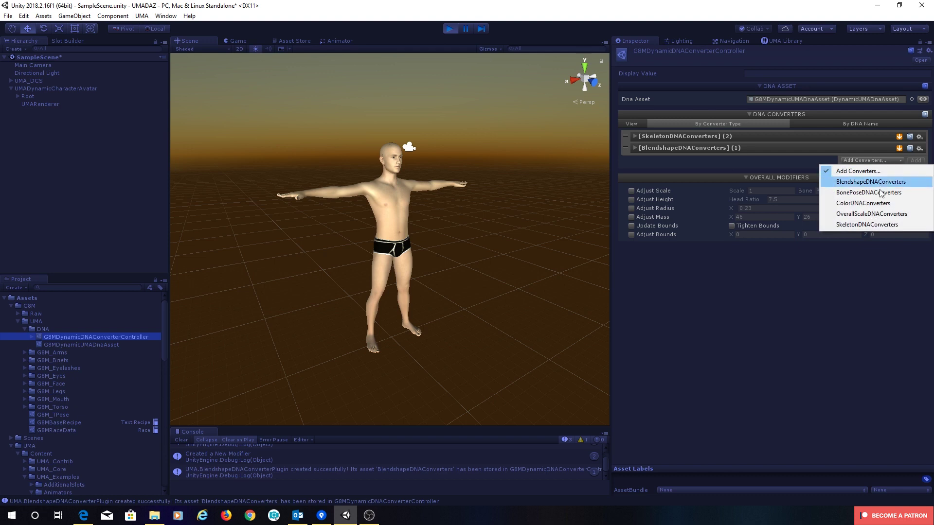
click(875, 205)
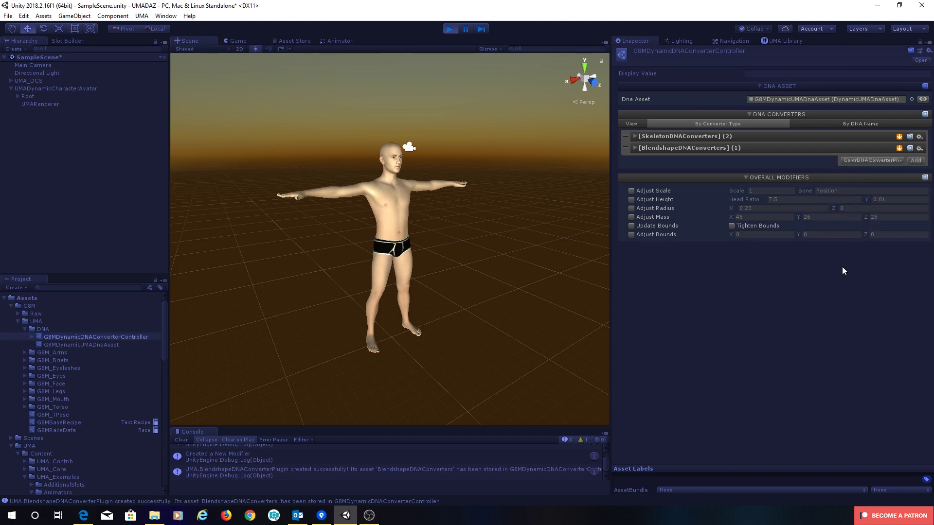
click(916, 161)
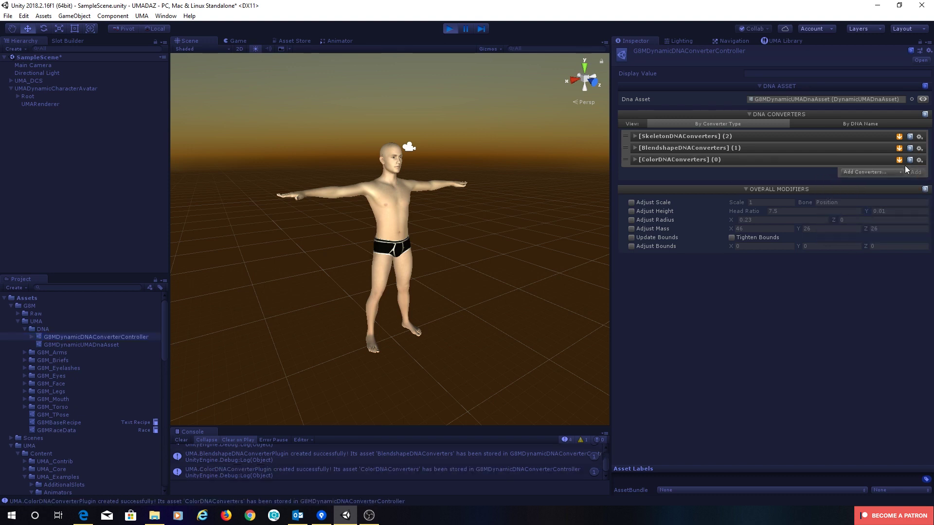
click(635, 159)
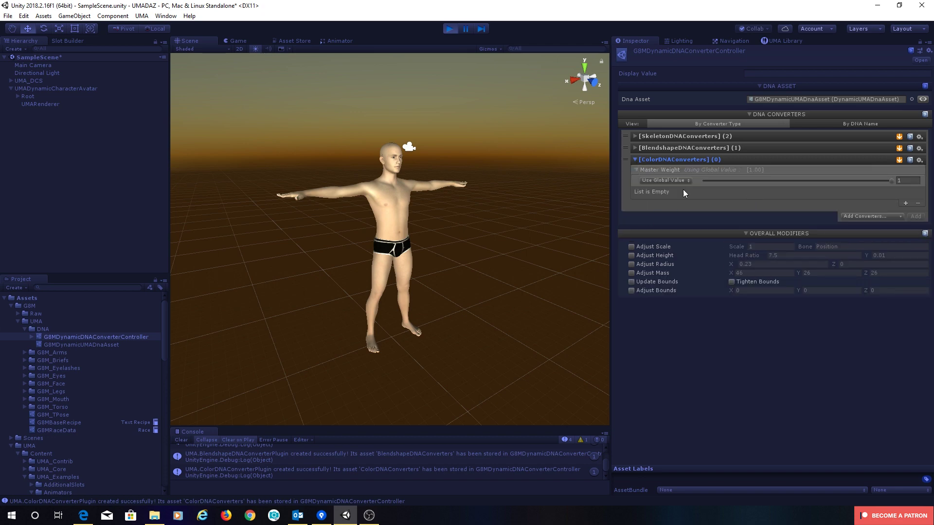
click(905, 203)
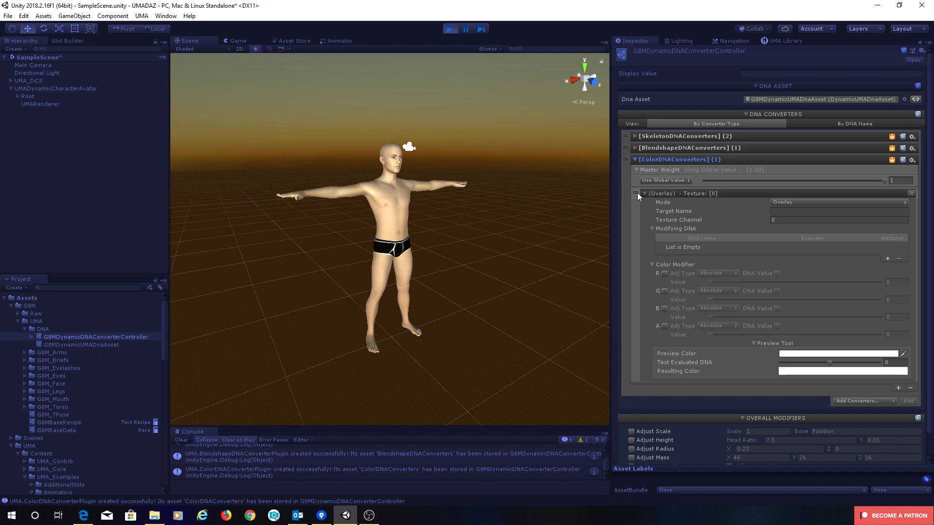
Delete the ColorDNAConverters from G8MDynamicDNAConverterController.
click(913, 160)
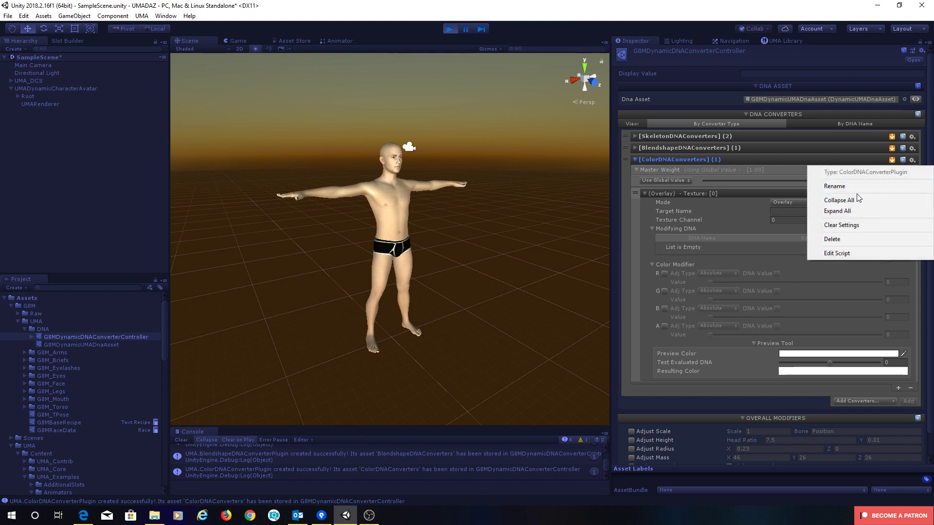
click(848, 239)
click(494, 277)
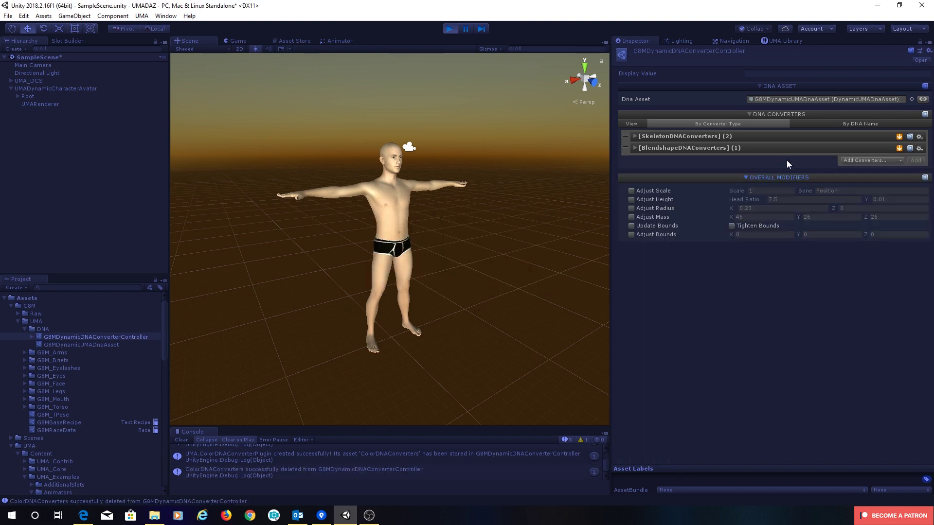
Stop play mode and add a shared color named Skin to G8MBaseRecipe.
click(448, 29)
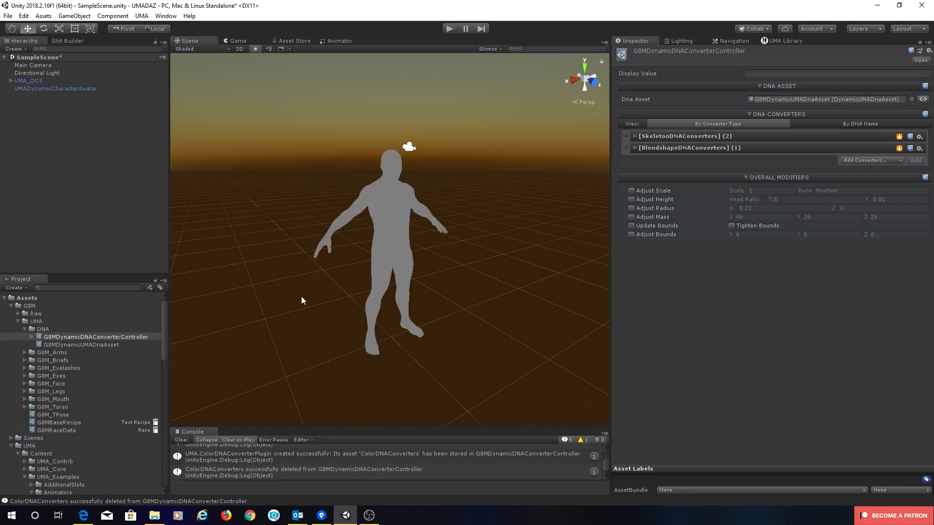
click(72, 422)
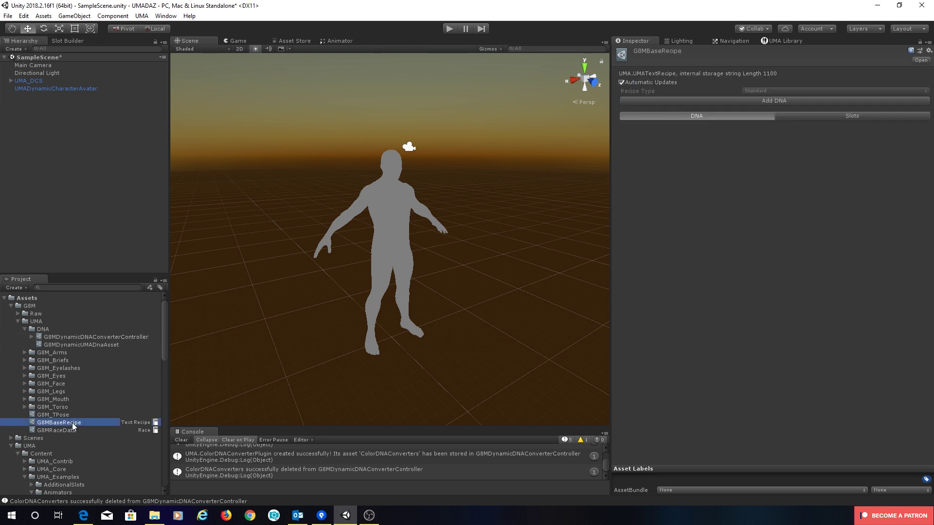
click(830, 117)
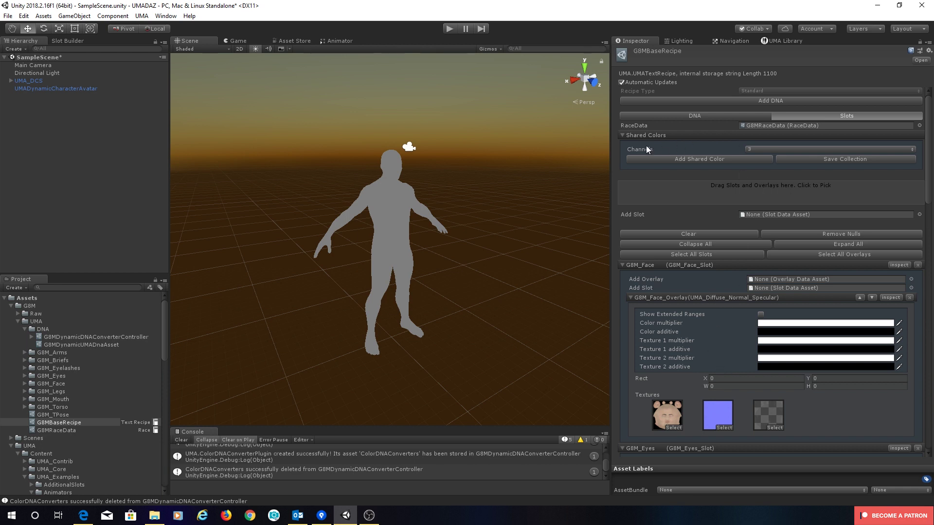
click(659, 160)
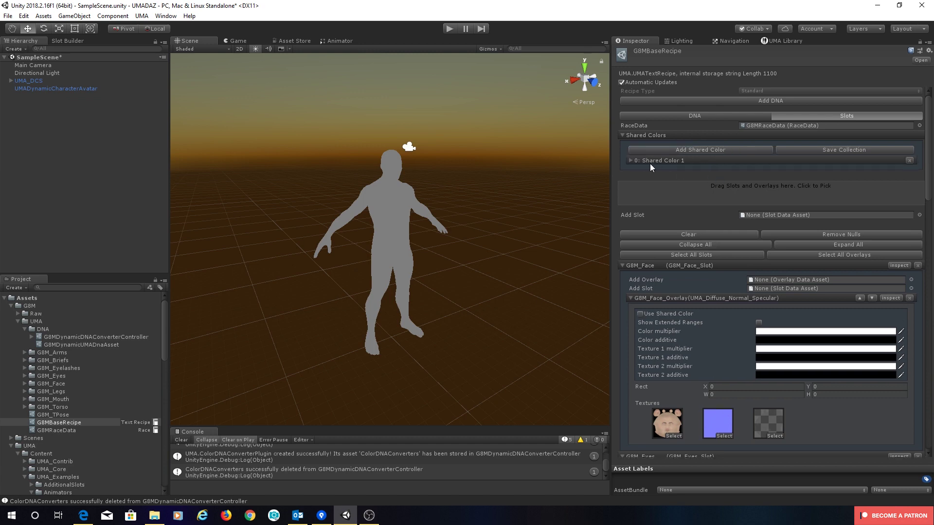
click(631, 161)
click(803, 168)
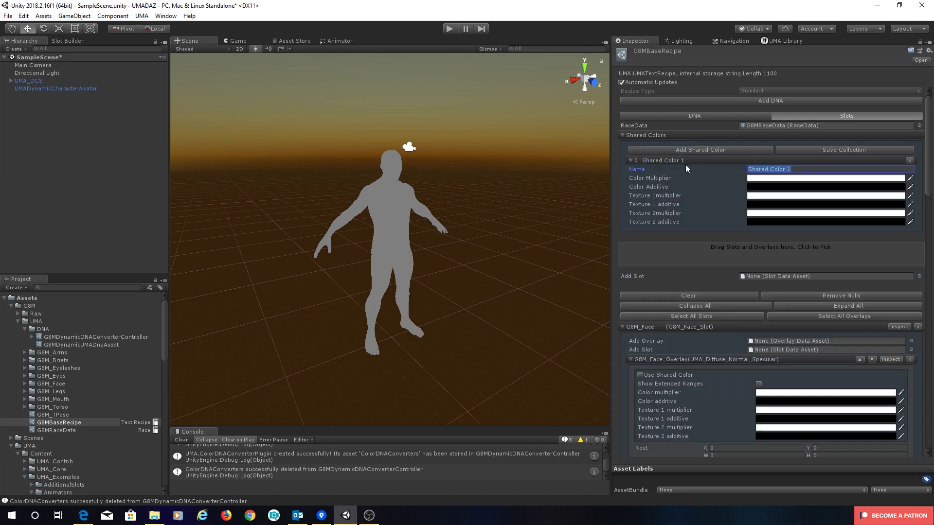
text(Skin)
click(629, 161)
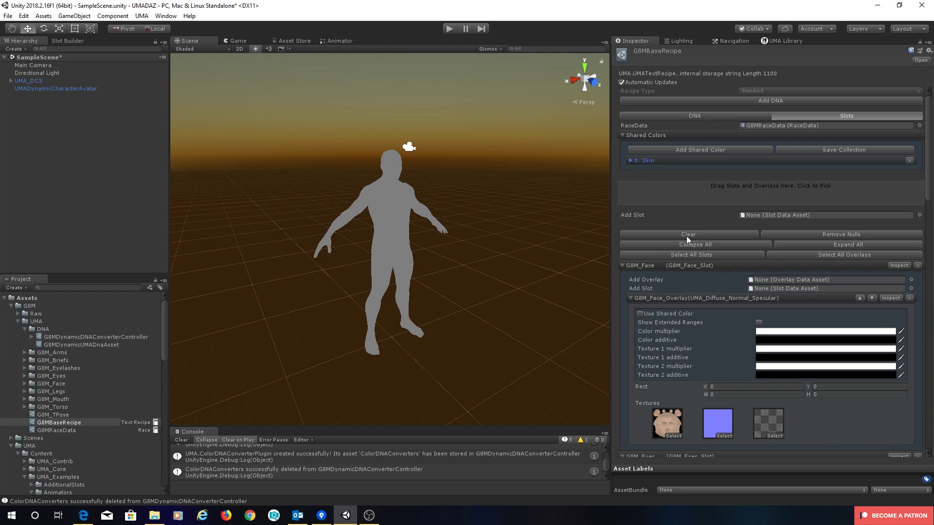
Make the G8M_Face and G8M_Torso overlays in the base recipe use the Skin shared color.
click(664, 246)
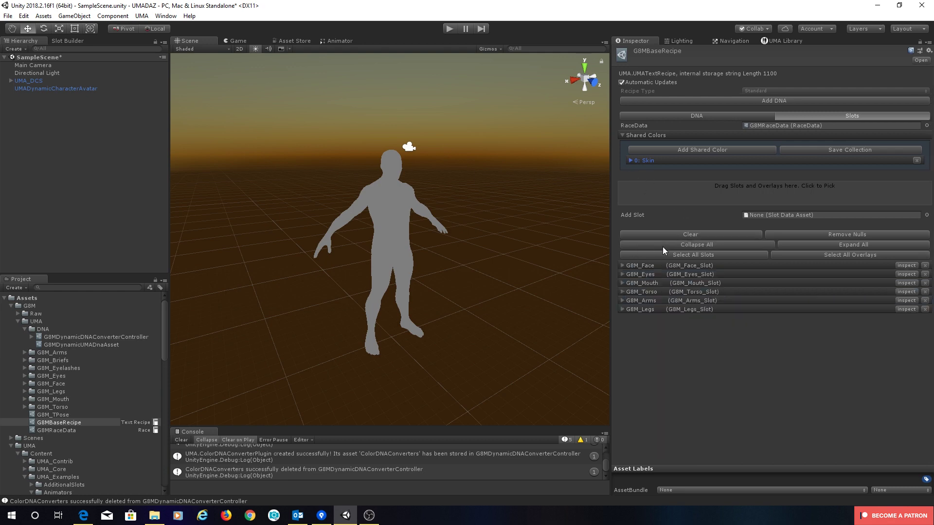
click(622, 266)
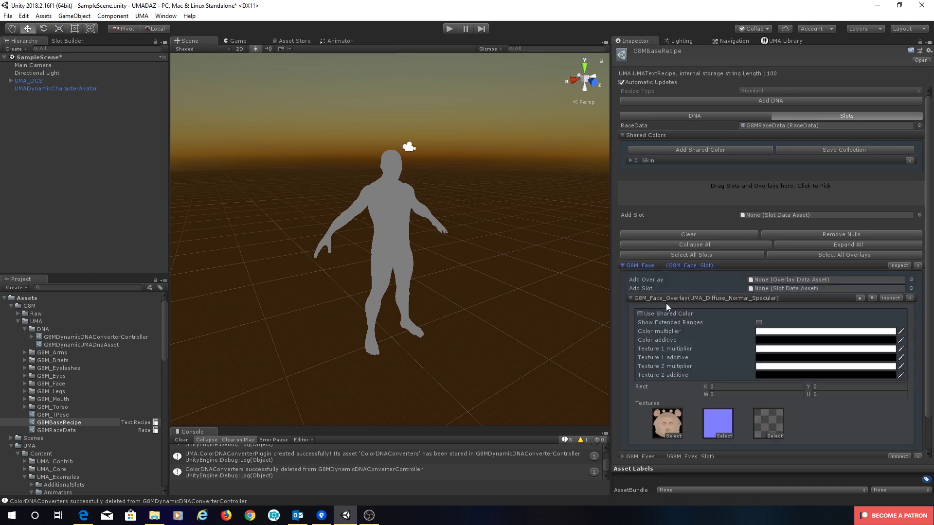
click(640, 314)
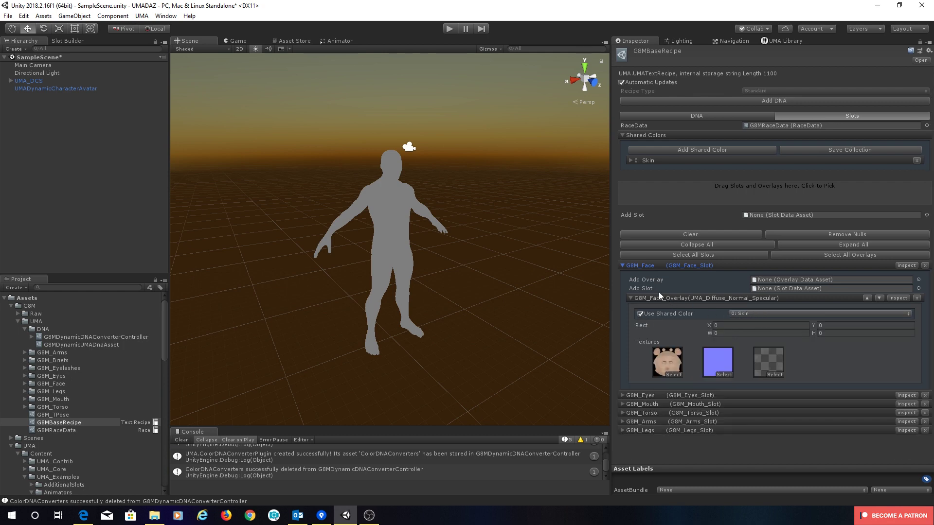
click(622, 266)
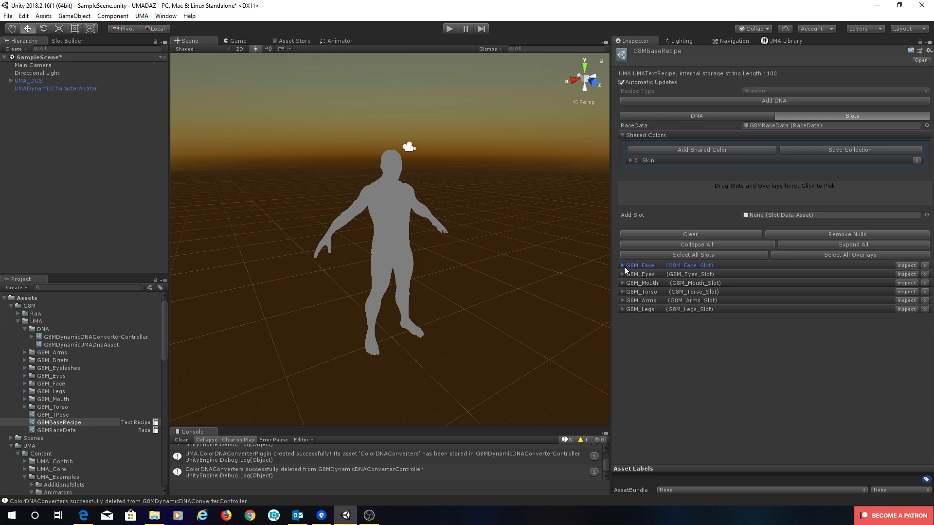
click(622, 293)
click(640, 340)
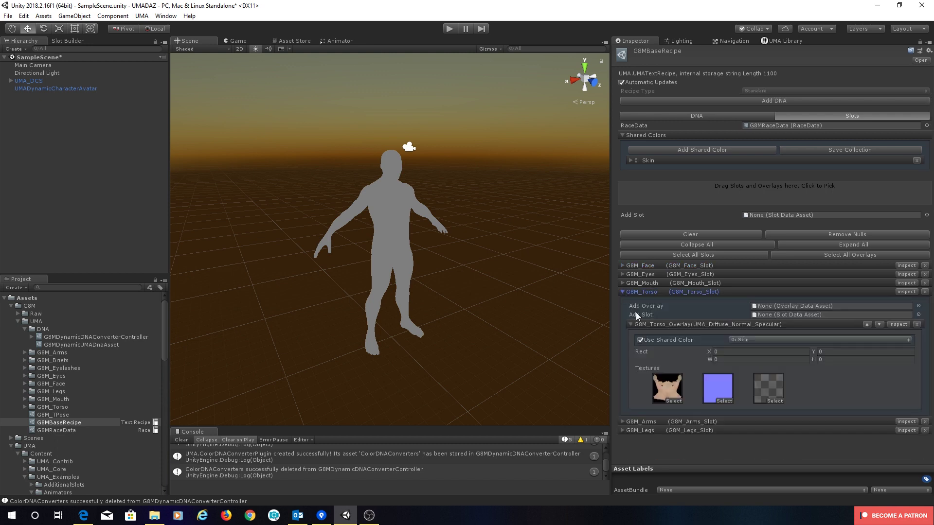
click(623, 292)
Make the G8M_Arms and G8M_Legs overlays in the base recipe use the Skin shared color.
click(622, 301)
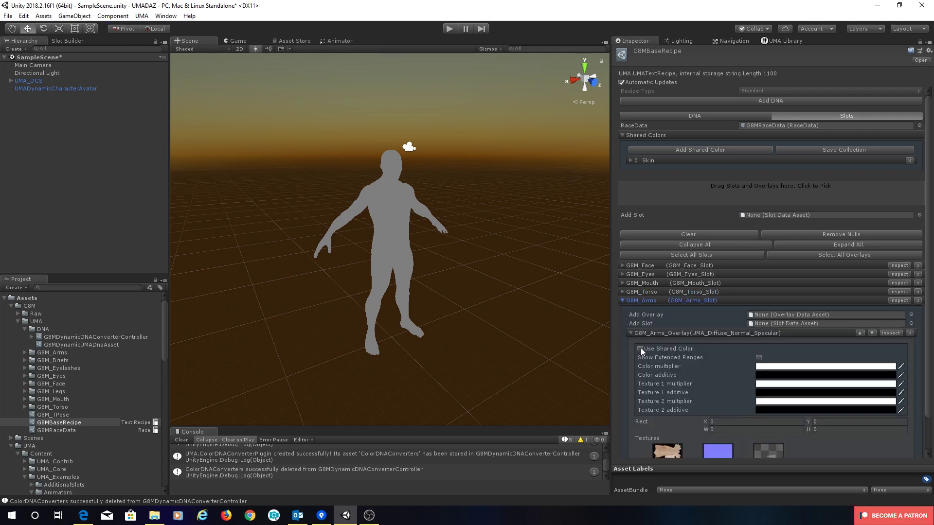
click(640, 349)
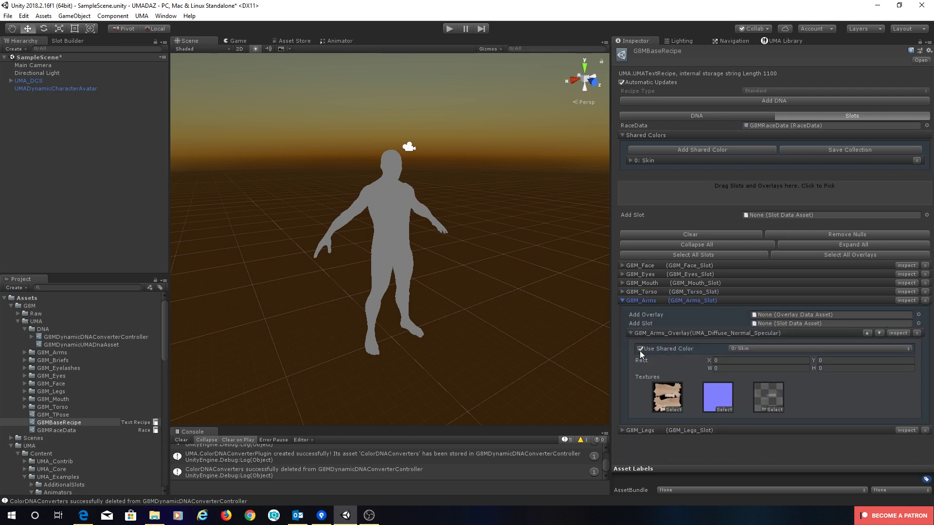
click(623, 301)
click(622, 309)
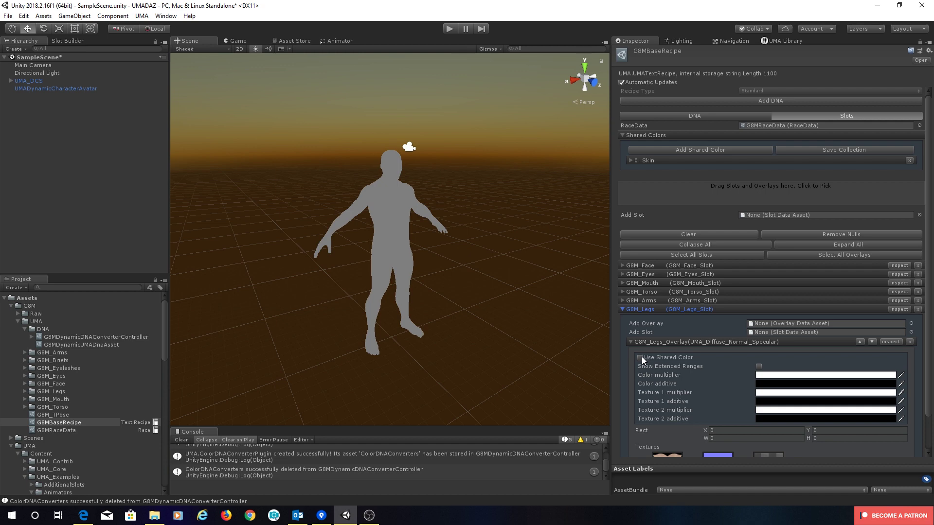
click(640, 357)
click(622, 310)
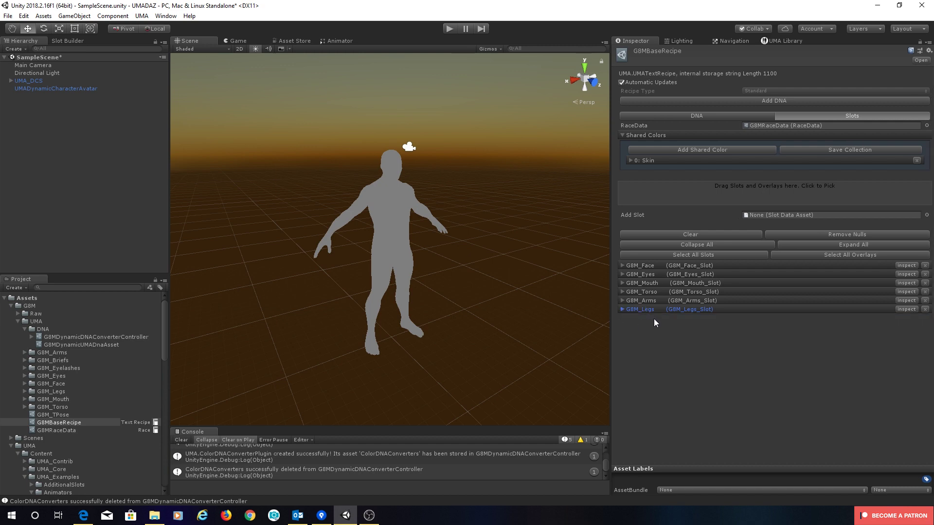
Run the scene, test a dark brown Skin base color on UMADynamicCharacterAvatar, and stop play mode.
click(449, 29)
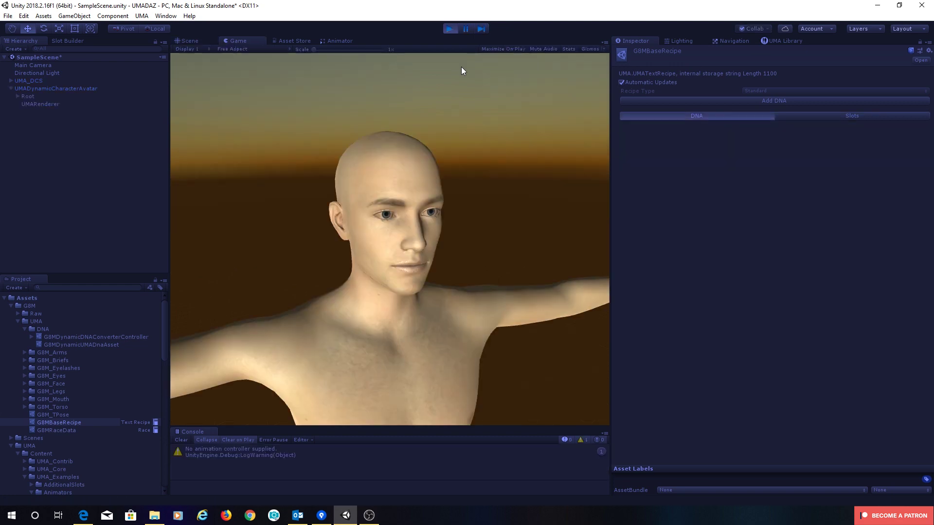
click(31, 88)
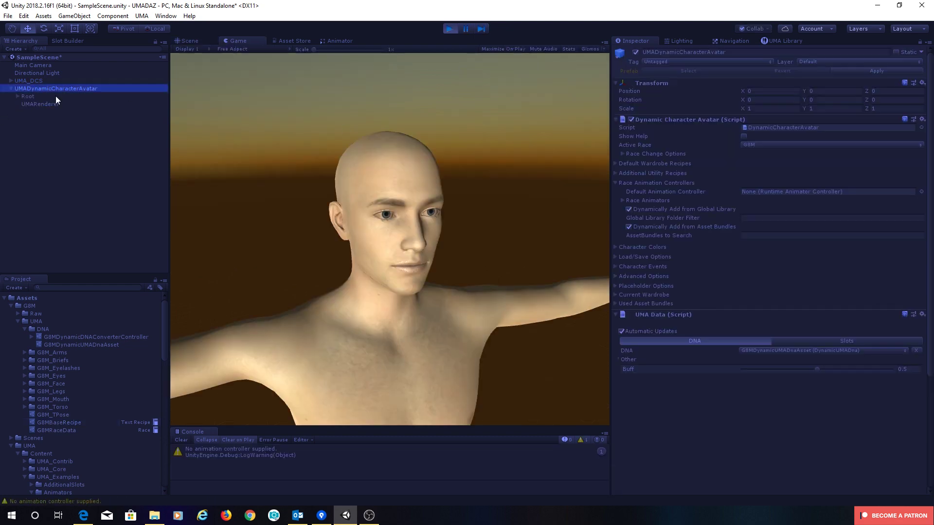
click(616, 184)
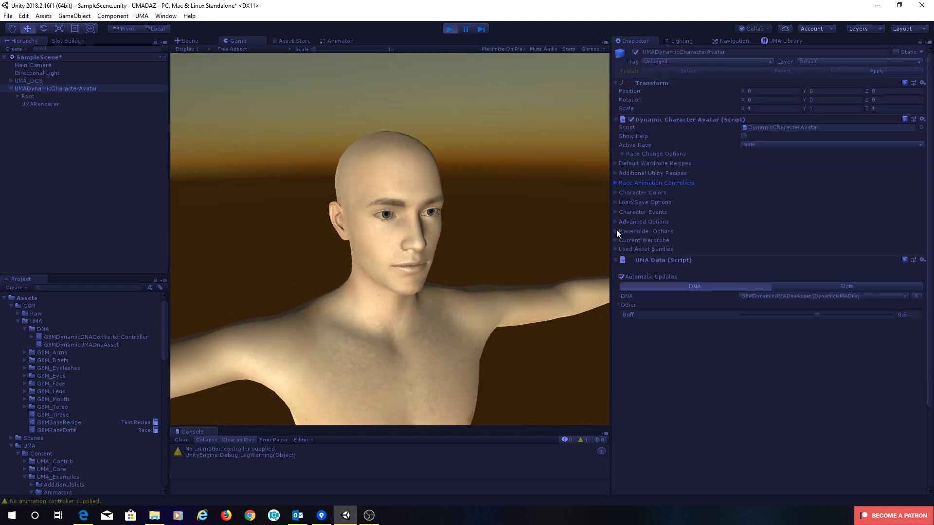
click(616, 192)
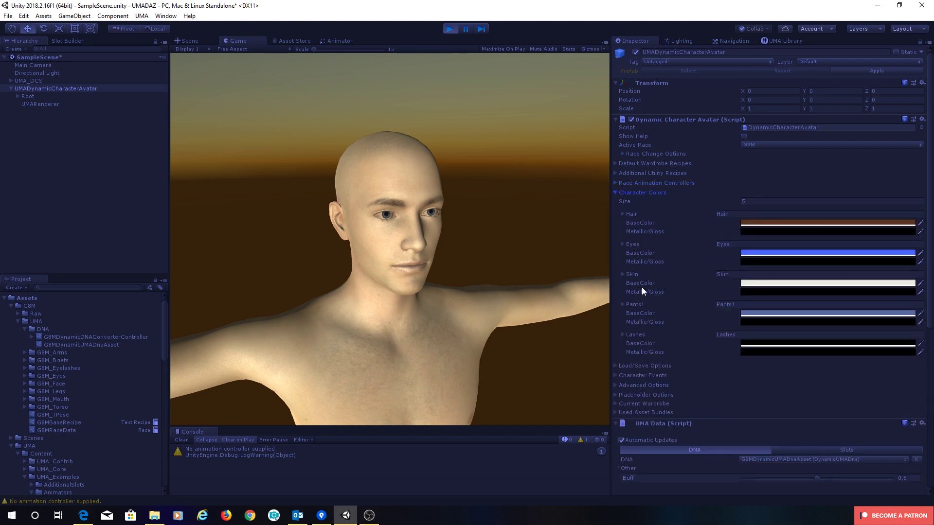
click(798, 283)
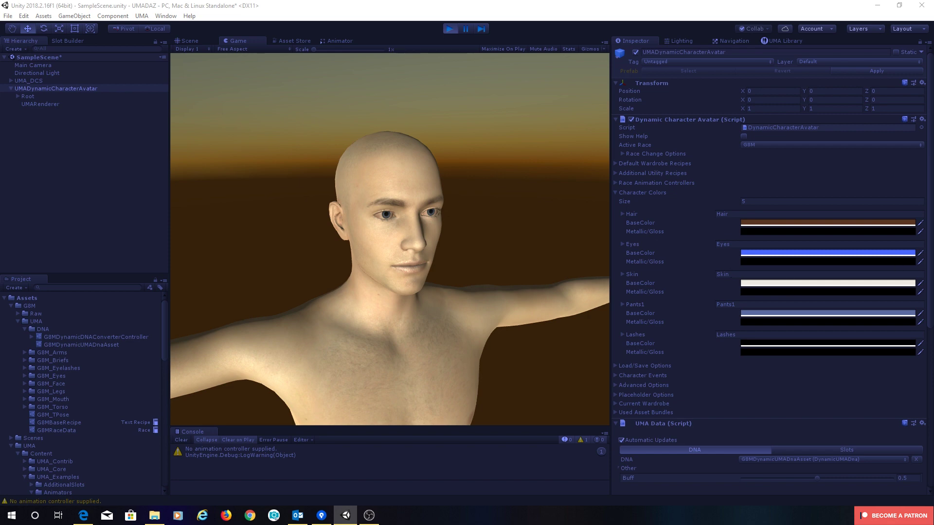
click(798, 284)
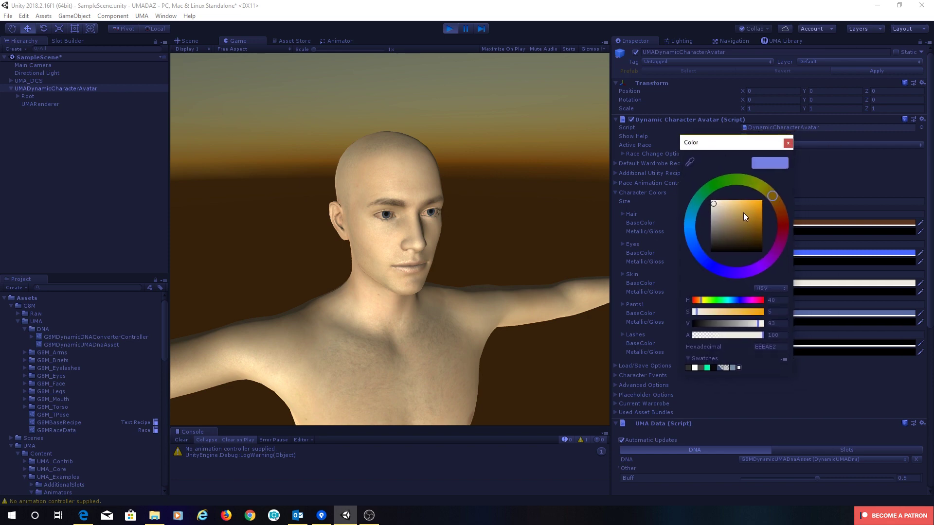
drag(743, 212, 738, 231)
click(786, 143)
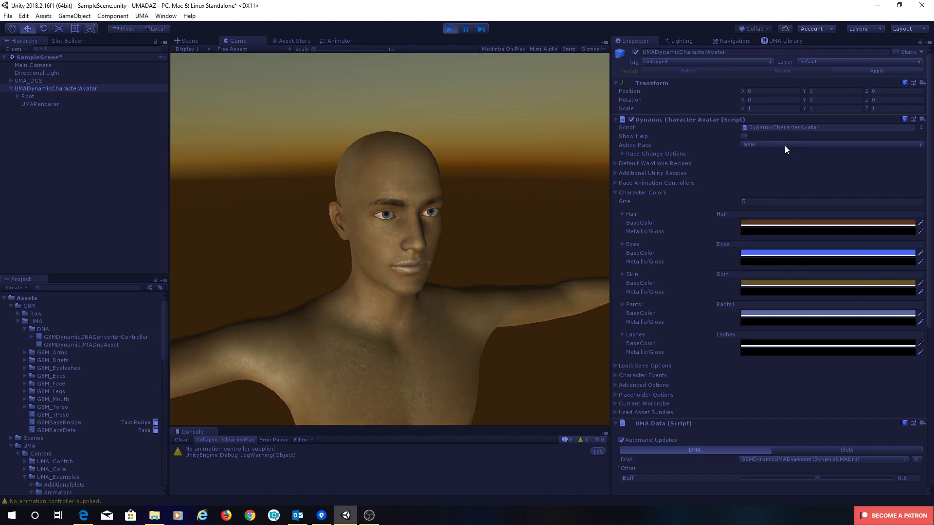
click(448, 30)
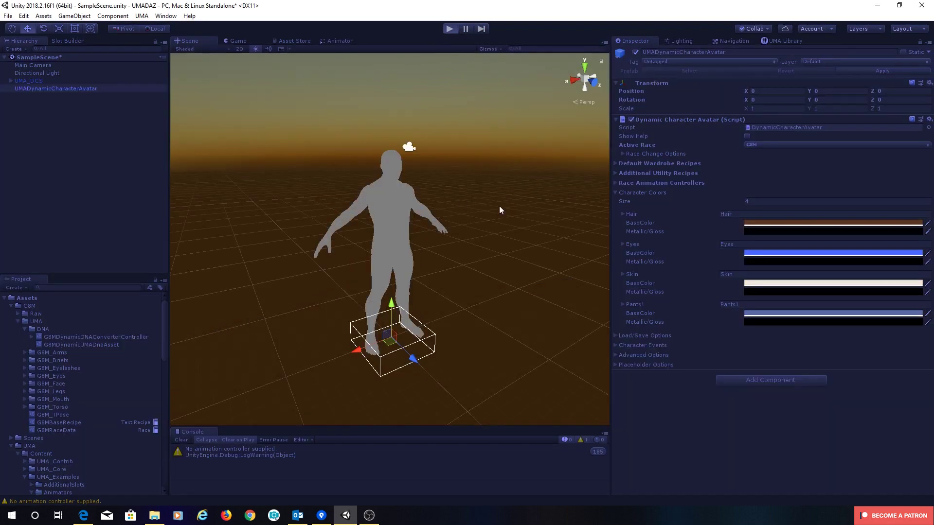
Run the scene and add ColorDNAConverters with one new color entry to G8MDynamicDNAConverterController.
key(ctrl+p)
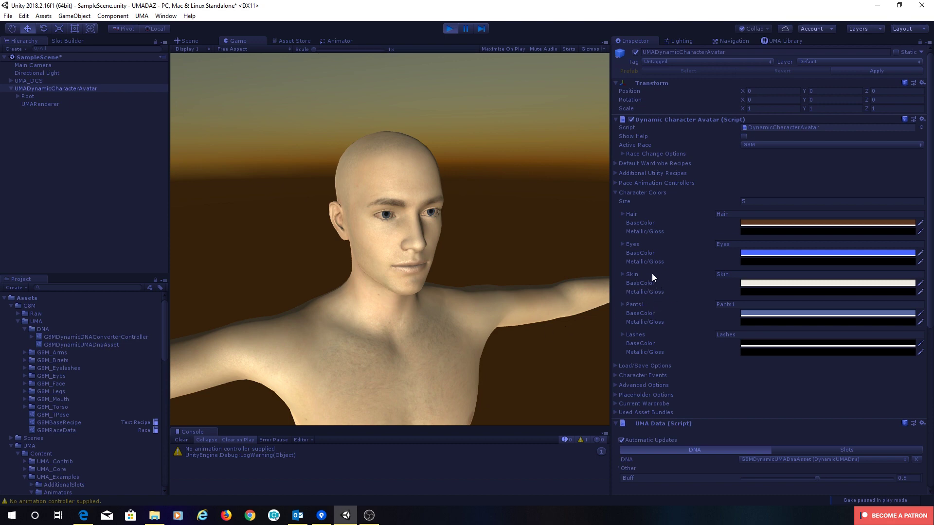
click(109, 338)
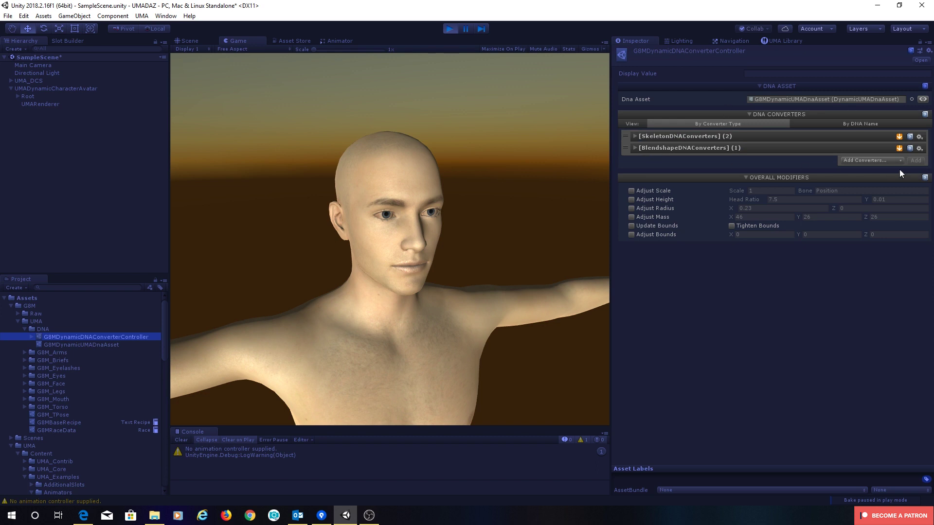
click(885, 160)
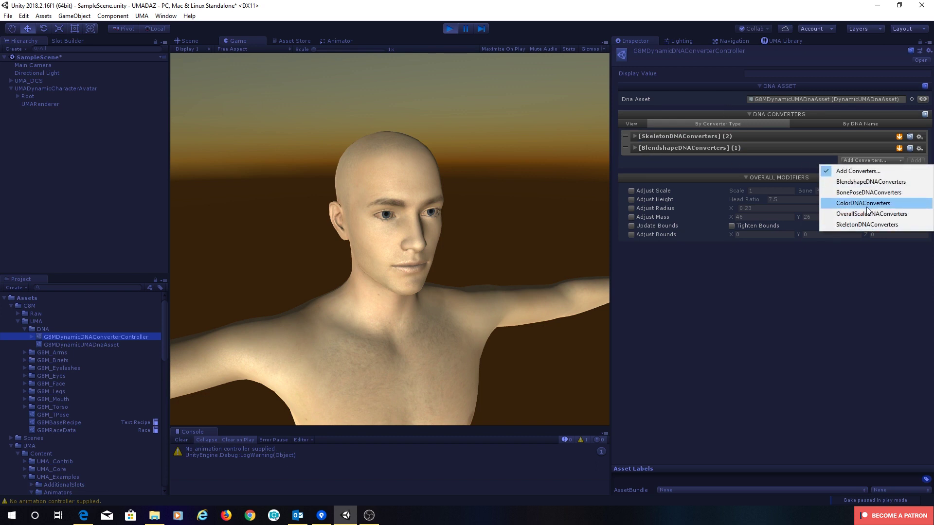
click(866, 205)
click(916, 161)
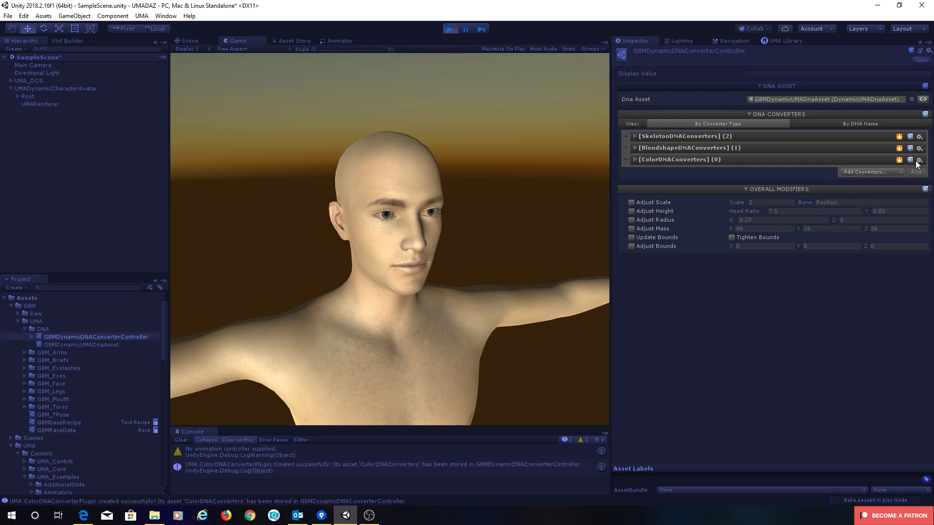
click(636, 160)
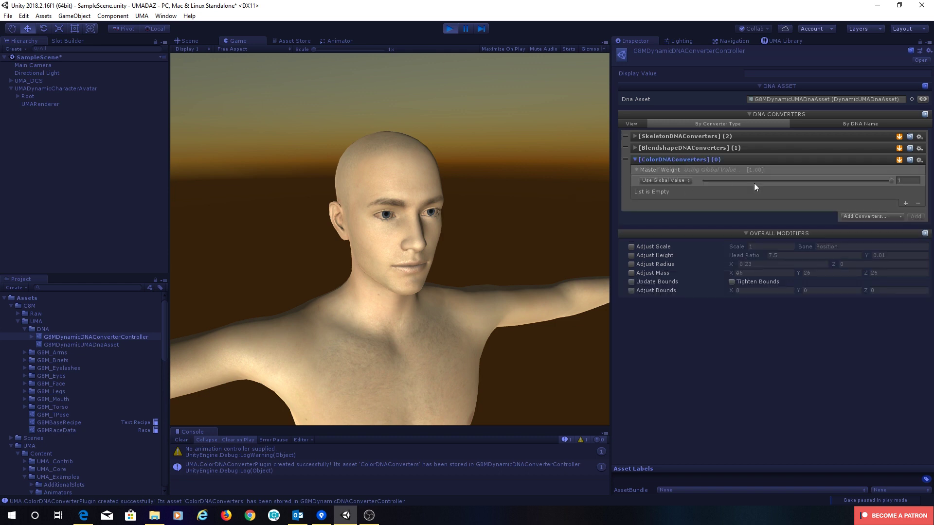
click(905, 203)
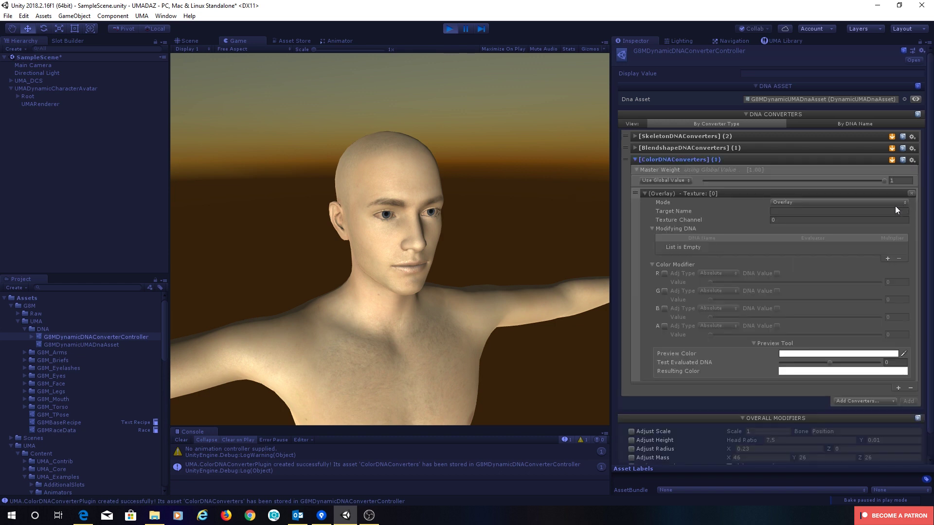
Set the new color converter's mode to Shared Color and its target name to Skin.
click(776, 203)
click(797, 224)
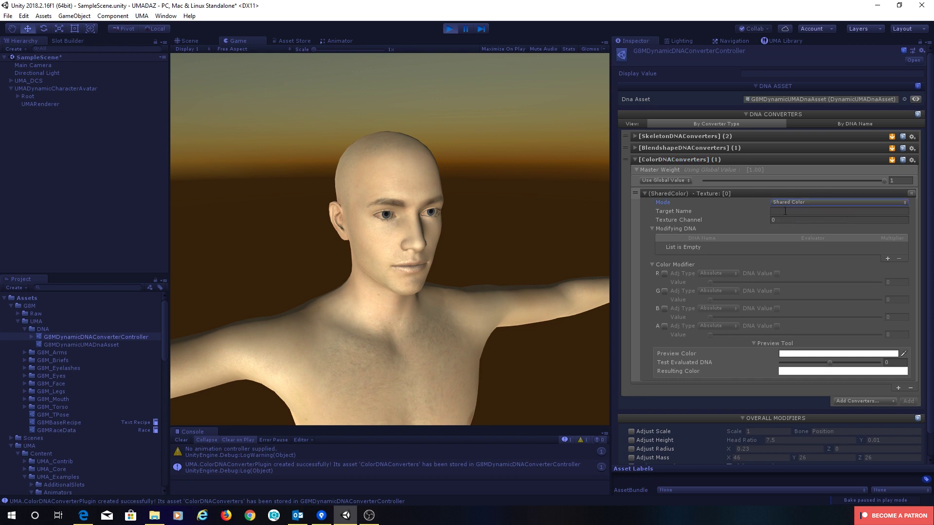
click(780, 211)
text(Skin)
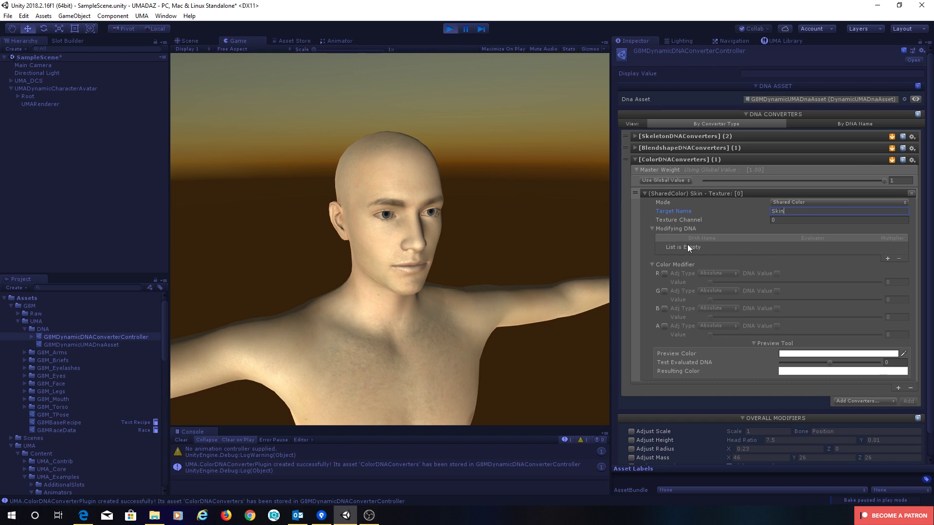
Add Buff as modifying DNA for the Skin color converter, using the ZeroZeroOne evaluator.
click(888, 259)
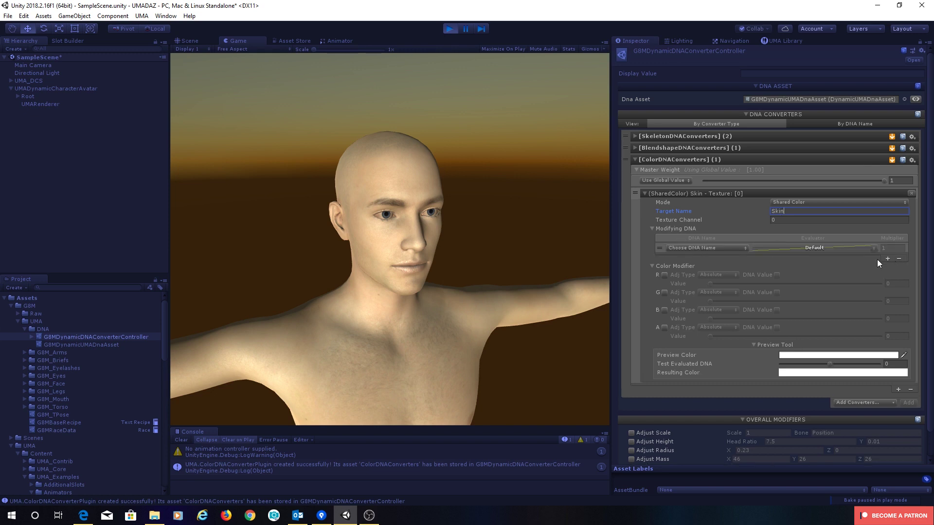
click(698, 248)
click(692, 269)
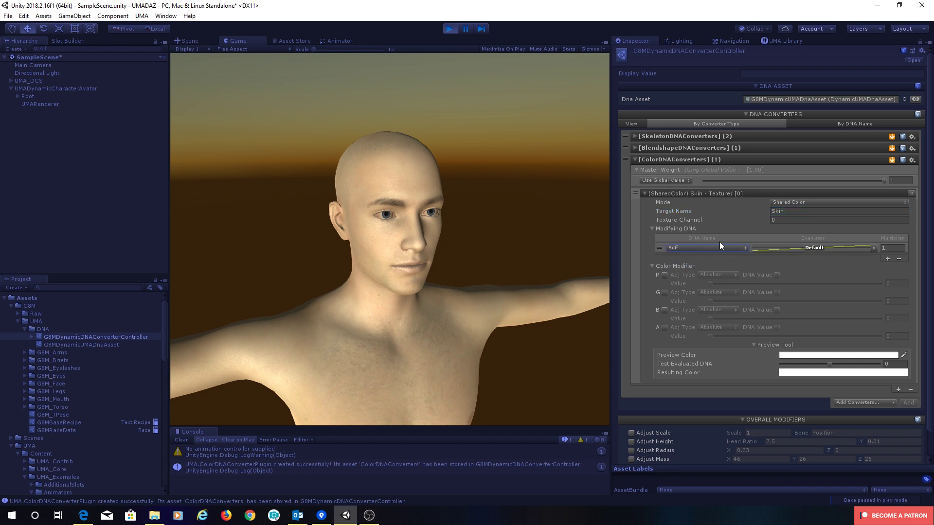
click(831, 247)
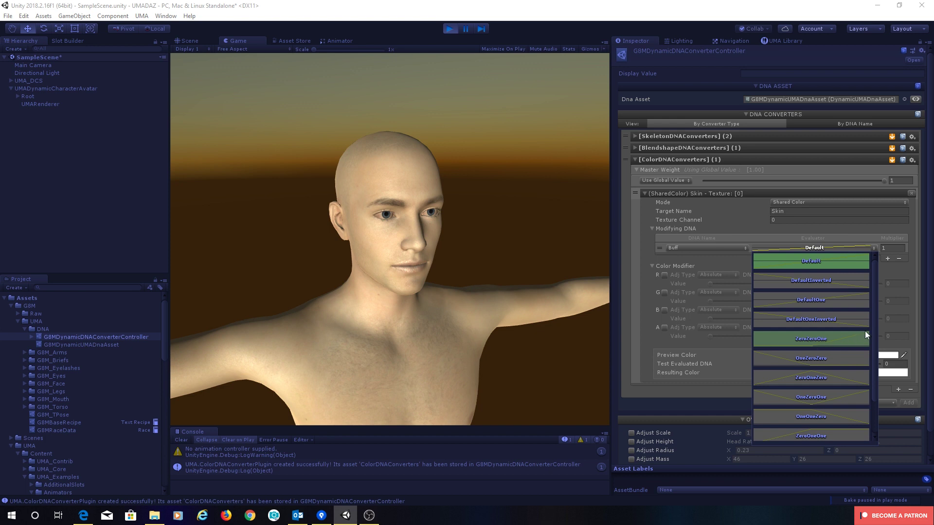
click(807, 340)
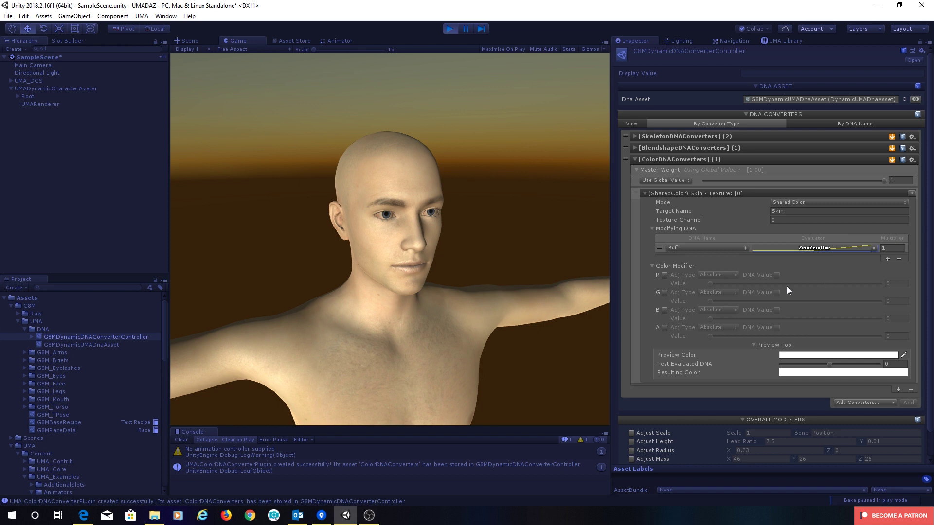
Enable the R, G and B components of the Skin color modifier and preview the effect with evaluated DNA raised to 0.862.
click(665, 275)
click(664, 292)
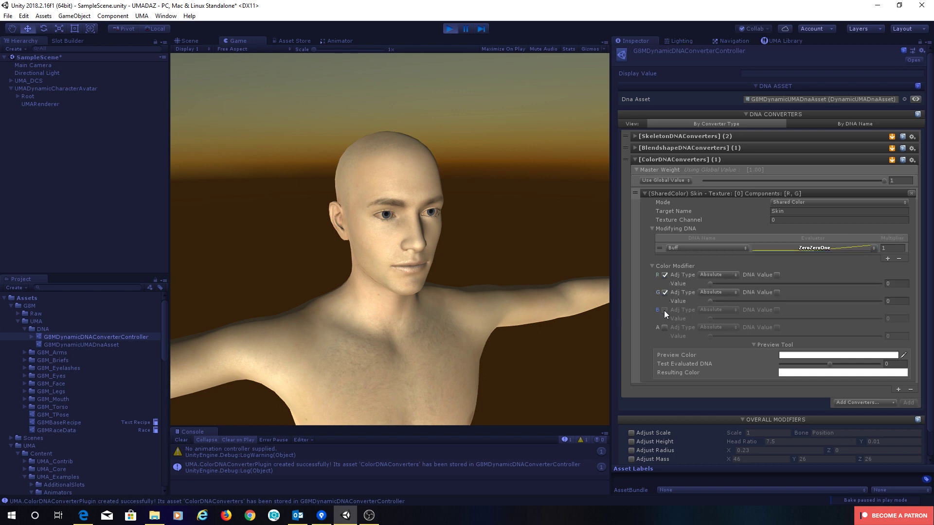
click(664, 309)
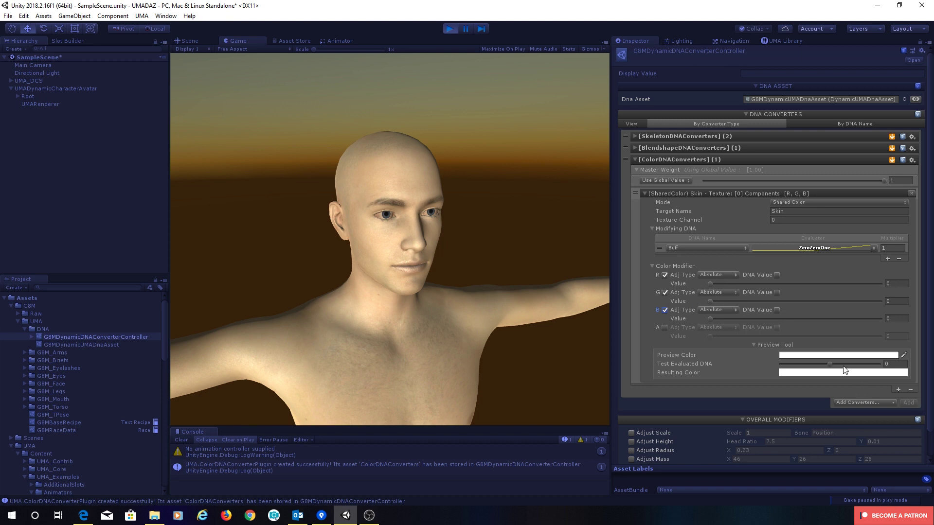
mouse_move(832, 368)
mouse_down()
mouse_move(875, 364)
mouse_move(834, 367)
mouse_move(857, 363)
mouse_move(846, 369)
mouse_up()
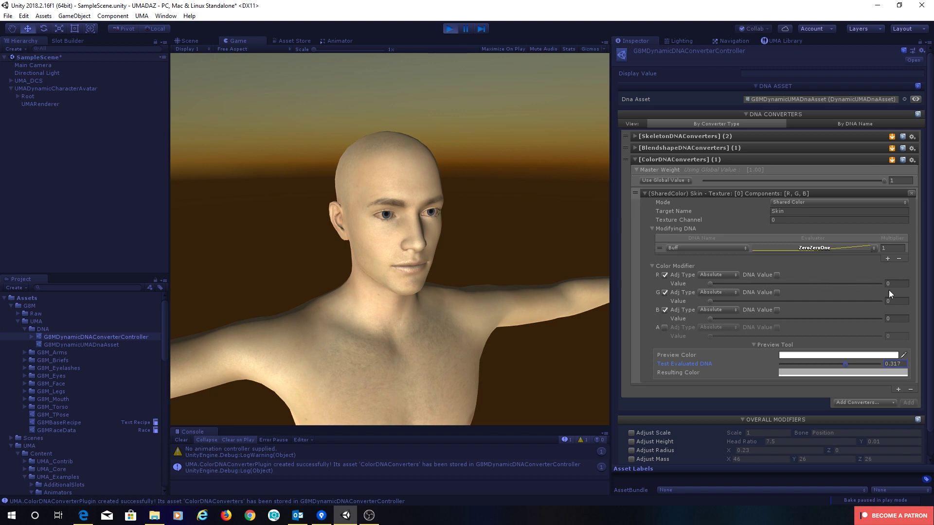
drag(846, 364, 870, 370)
Set the Skin color modifier to about R 0.577, G 0.326 and B 0.237, and preview it at lower evaluated DNA values.
drag(711, 285, 808, 295)
drag(711, 301, 766, 302)
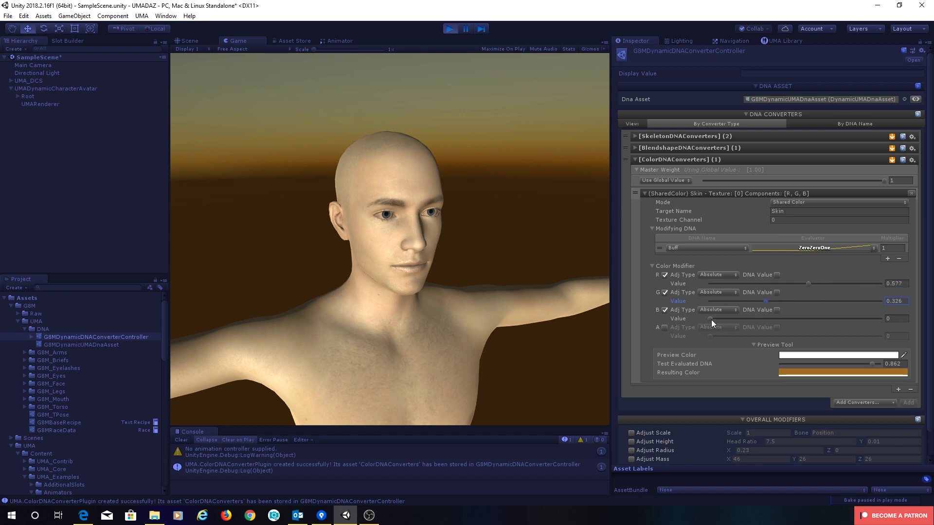
drag(711, 319, 753, 318)
drag(871, 366, 833, 370)
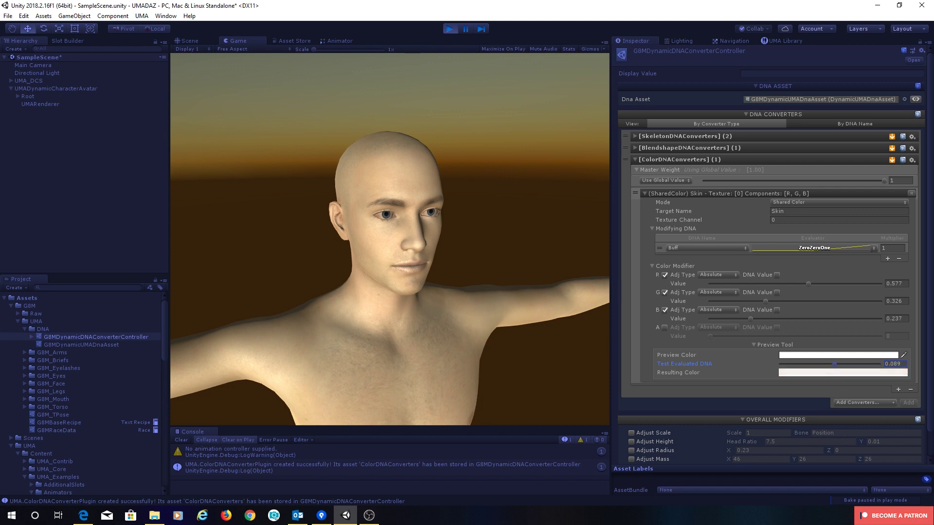
Test the skin color change on UMADynamicCharacterAvatar in the Scene view by raising its Buff DNA to 1.
click(44, 88)
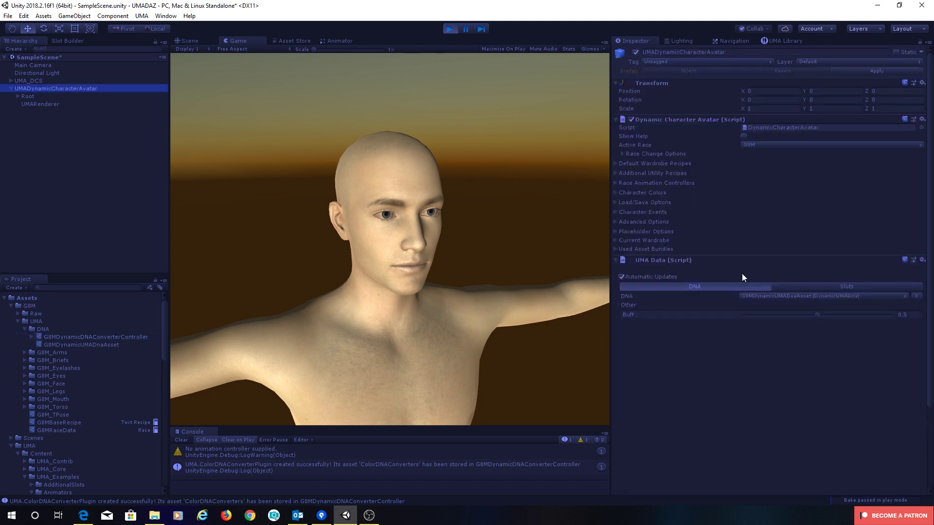
click(189, 41)
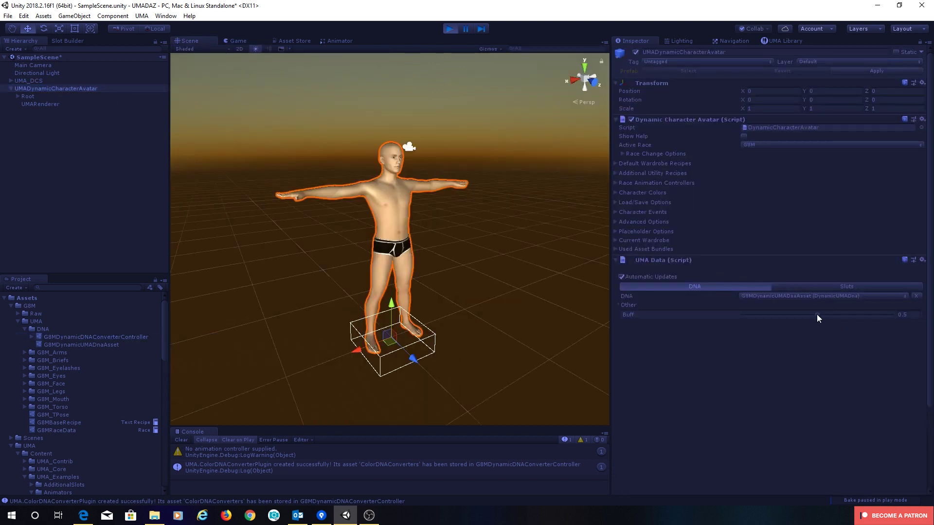
drag(816, 315, 899, 321)
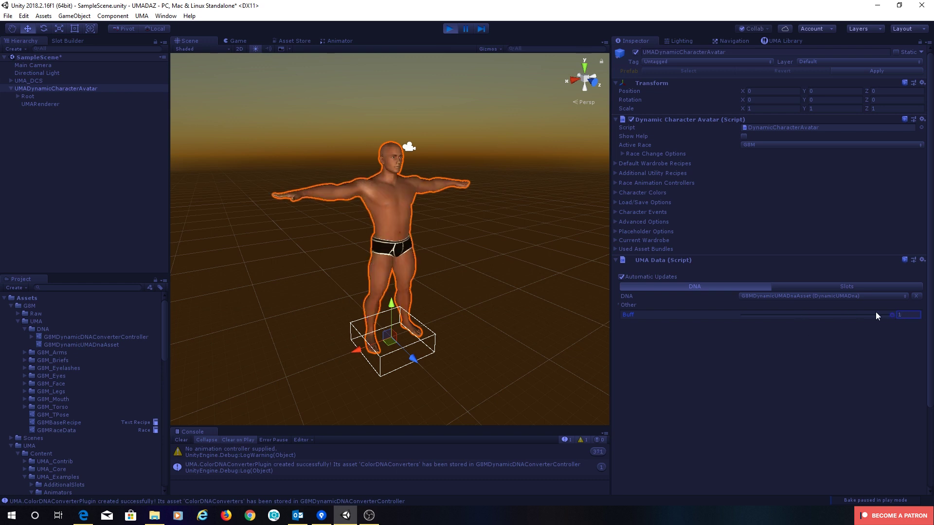
Reopen the G8MDynamicDNAConverterController asset.
click(98, 338)
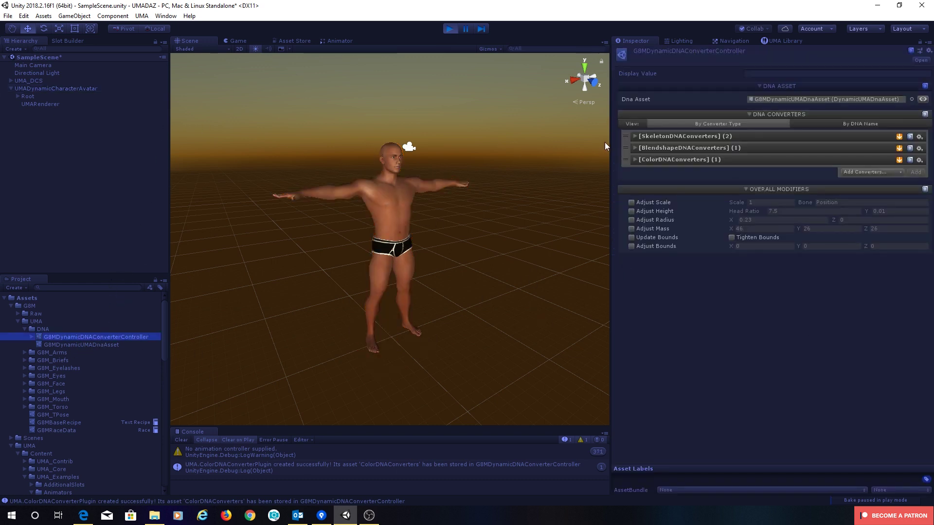